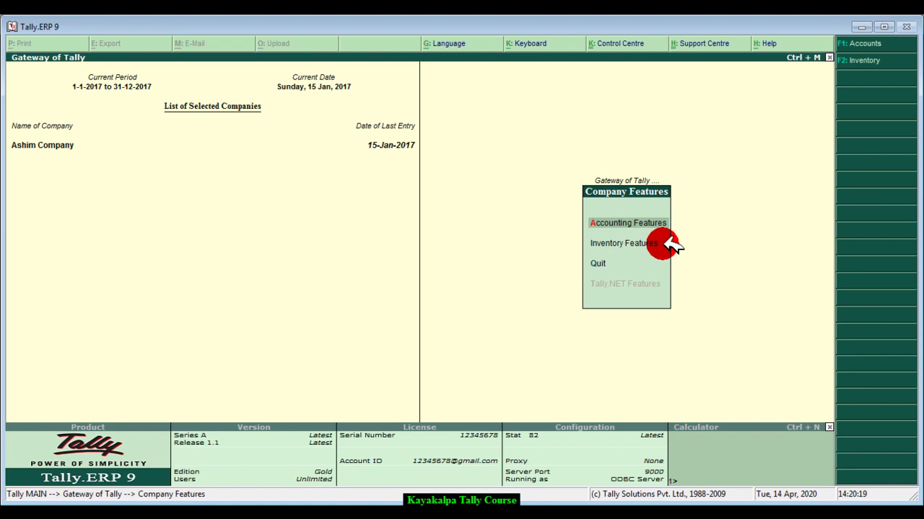
{"action": "left_click", "coordinate": [669, 244]}
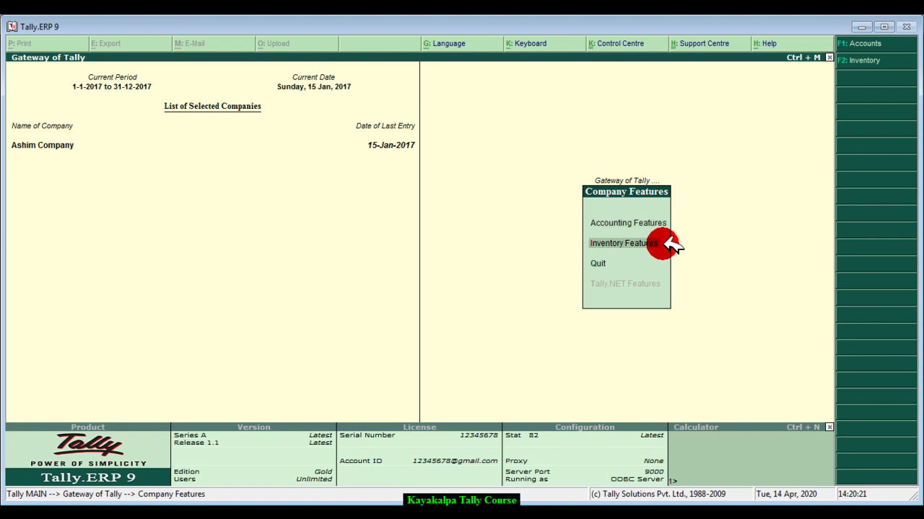
{"action": "left_click", "coordinate": [670, 244]}
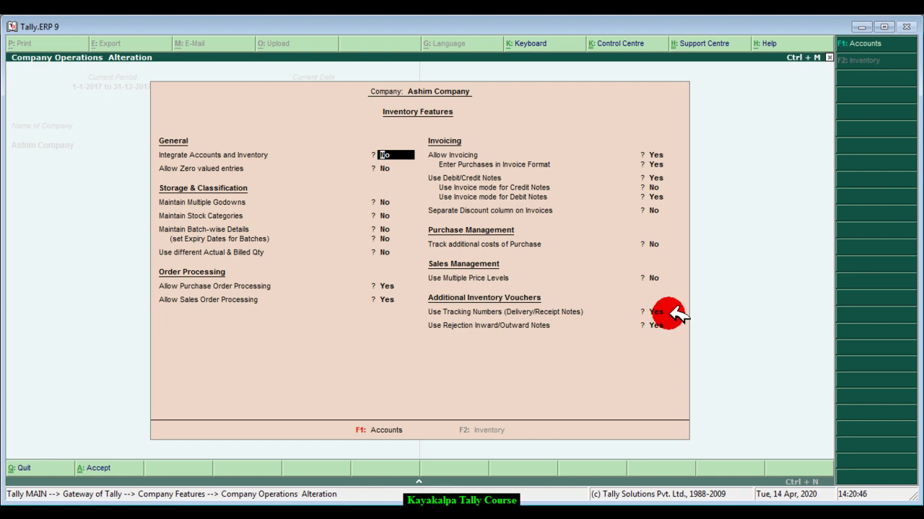
{"action": "key", "text": "Return"}
{"action": "key", "text": "Return"}
{"action": "key", "text": "Return"}
{"action": "key", "text": "Return"}
{"action": "key", "text": "Return"}
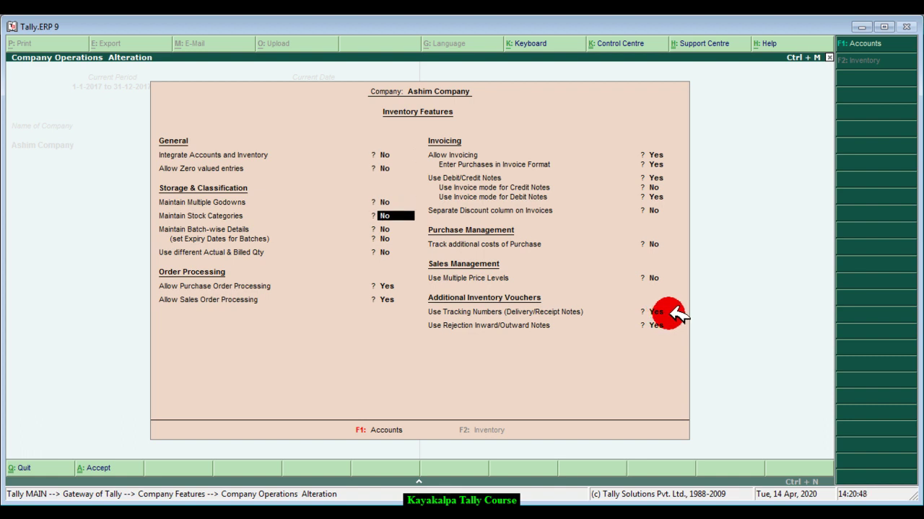
{"action": "key", "text": "Return"}
{"action": "key", "text": "Return"}
{"action": "key", "text": "Return"}
{"action": "key", "text": "Return"}
{"action": "key", "text": "Return"}
{"action": "key", "text": "Return"}
{"action": "key", "text": "Return"}
{"action": "key", "text": "Return"}
{"action": "key", "text": "Return"}
{"action": "key", "text": "Return"}
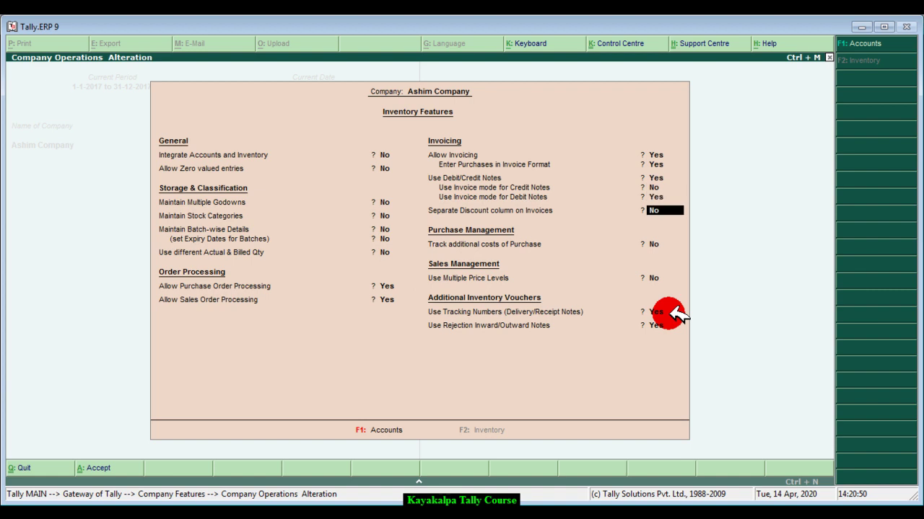
{"action": "key", "text": "F1"}
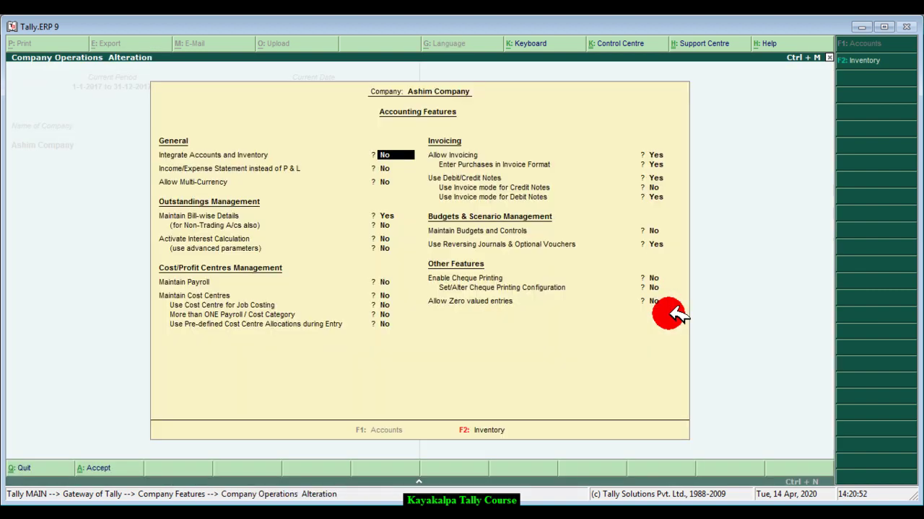
{"action": "key", "text": "Escape"}
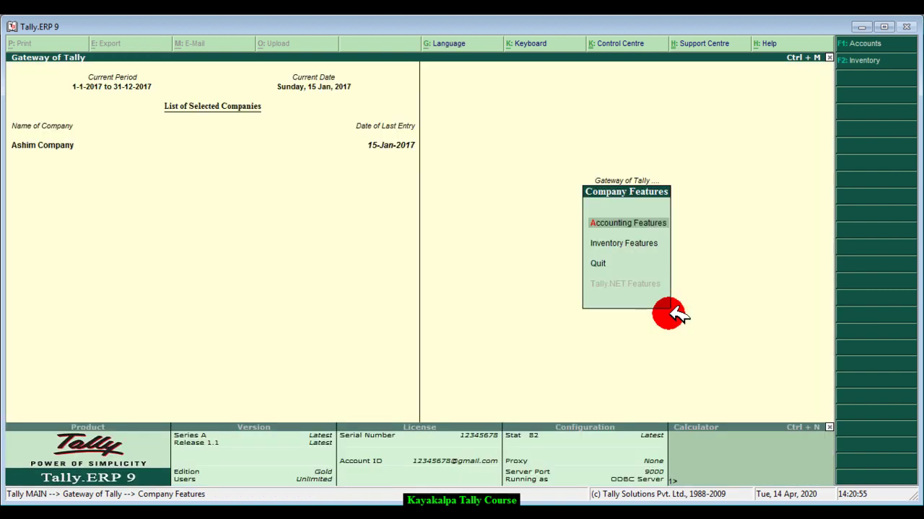
From the Gateway of Tally, start a blank Delivery Note No. 1 under Inventory Vouchers
{"action": "key", "text": "Escape"}
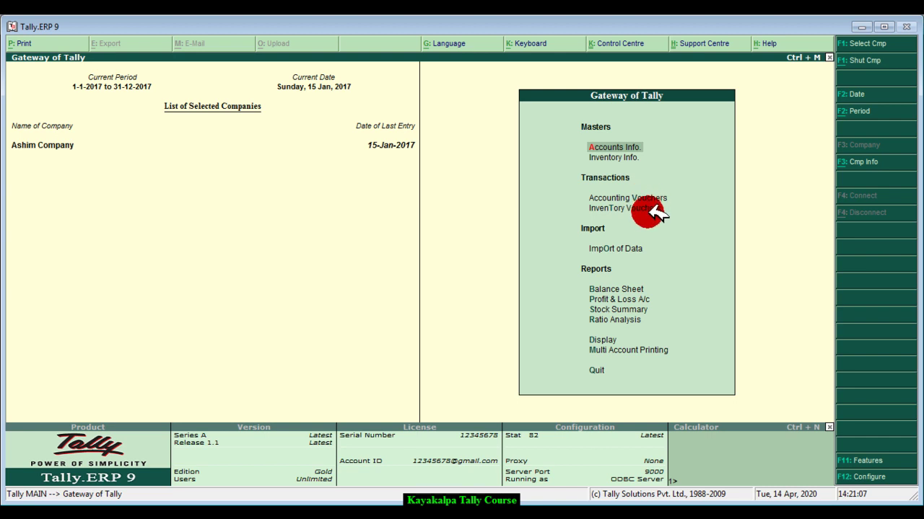
{"action": "key", "text": "Down"}
{"action": "key", "text": "Down"}
{"action": "key", "text": "Down"}
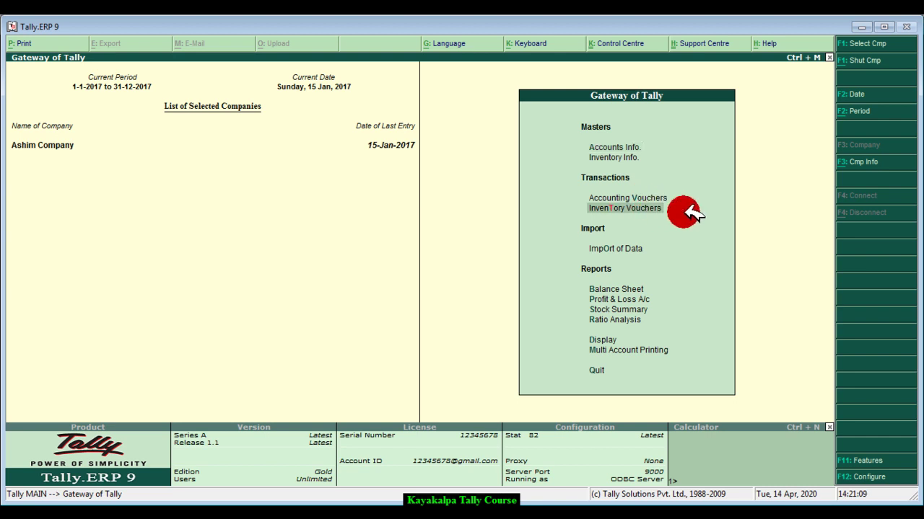
{"action": "key", "text": "Return"}
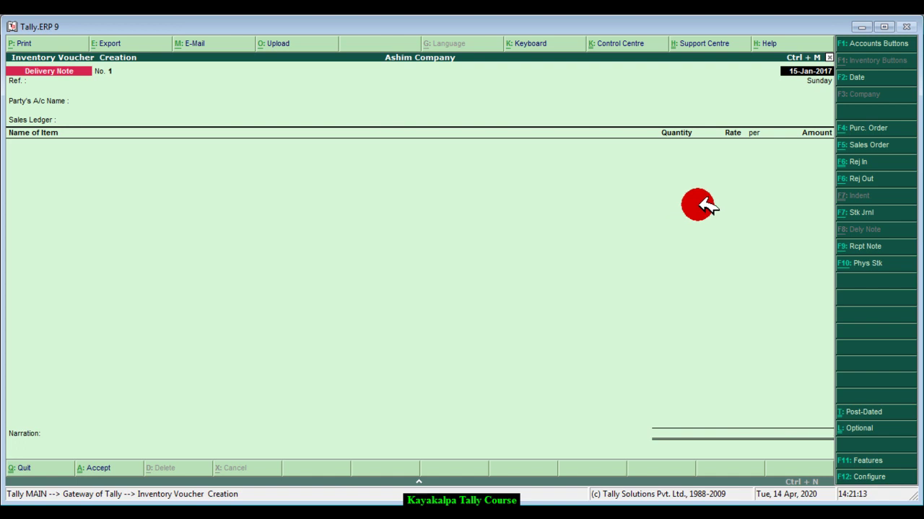
{"action": "left_click", "coordinate": [862, 129]}
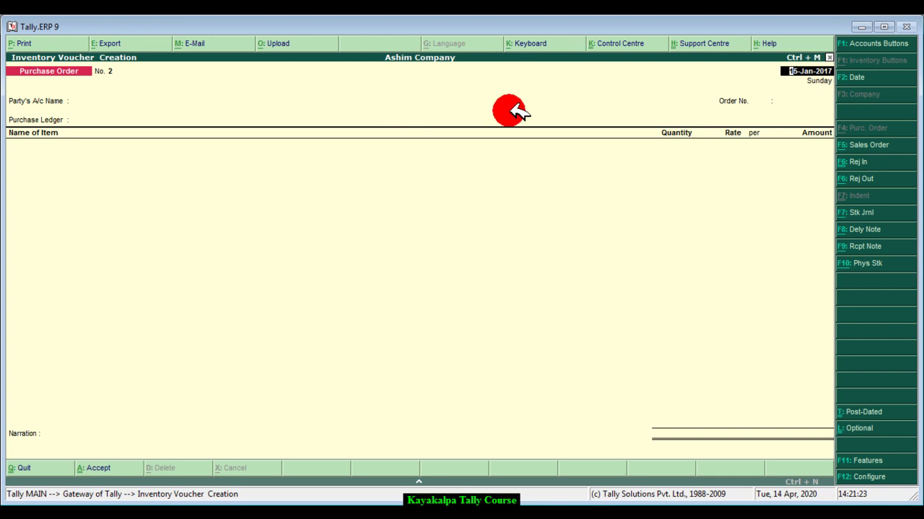
{"action": "left_click", "coordinate": [883, 230]}
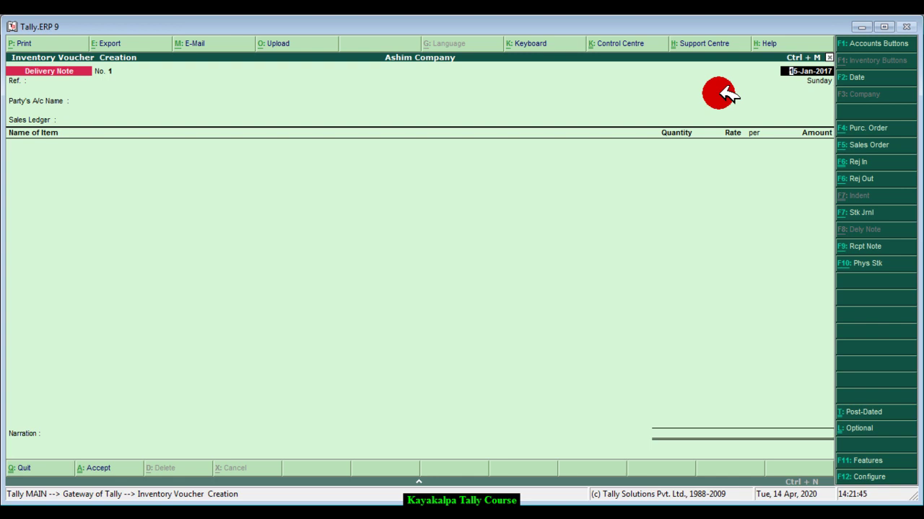
Date the delivery note 12-1-2017 and select Muglin Store as the party ledger
{"action": "type", "text": "12 1 2017"}
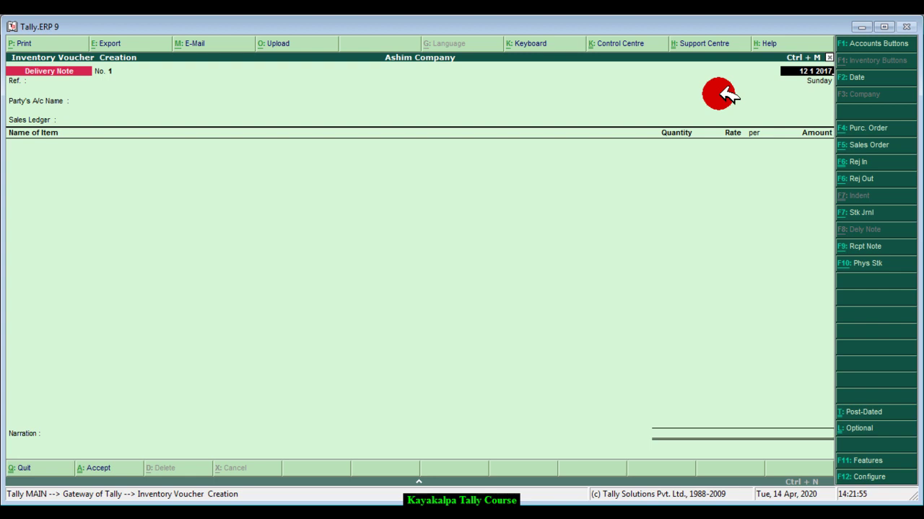
{"action": "key", "text": "Return"}
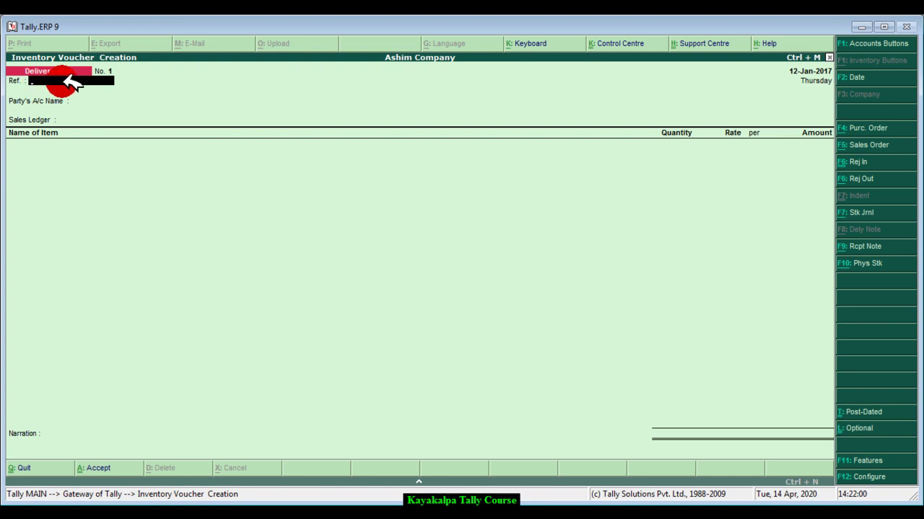
{"action": "key", "text": "Return"}
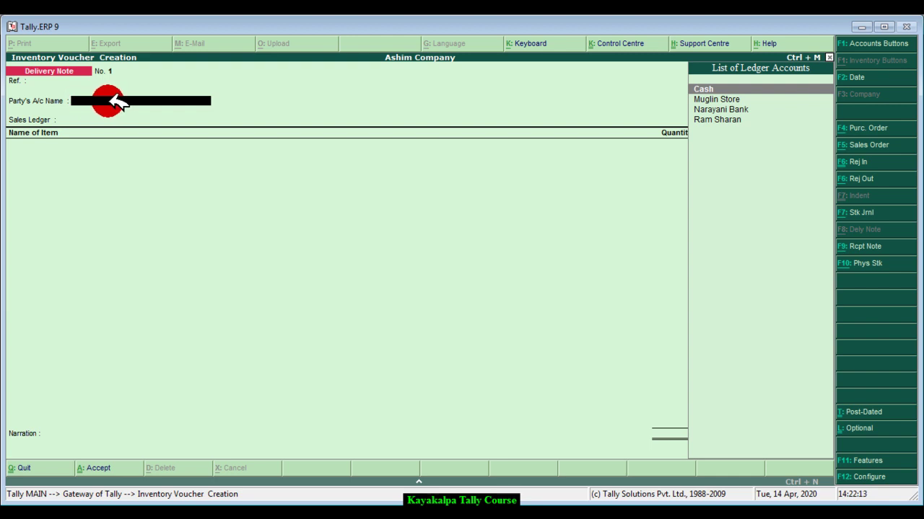
{"action": "left_click", "coordinate": [721, 99]}
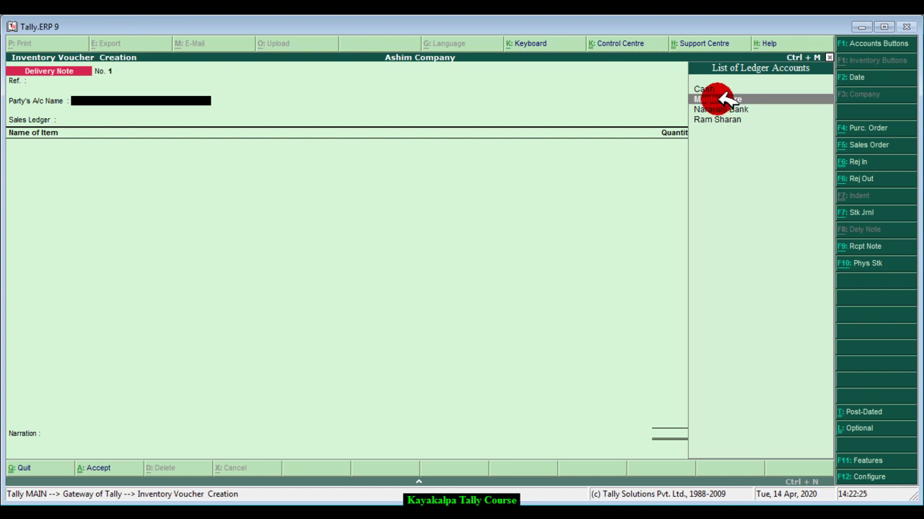
{"action": "key", "text": "Return"}
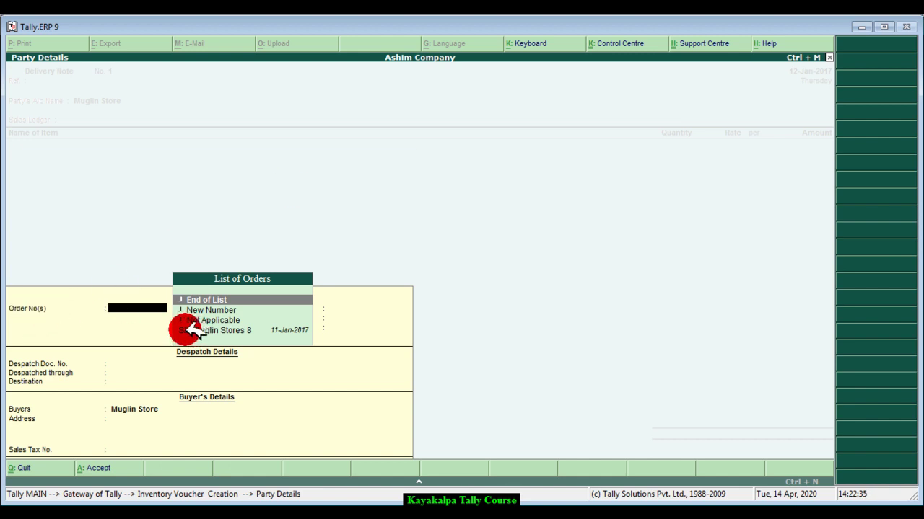
Link the delivery note to pending sales order S/O Muglin Stores 8
{"action": "left_click", "coordinate": [245, 331]}
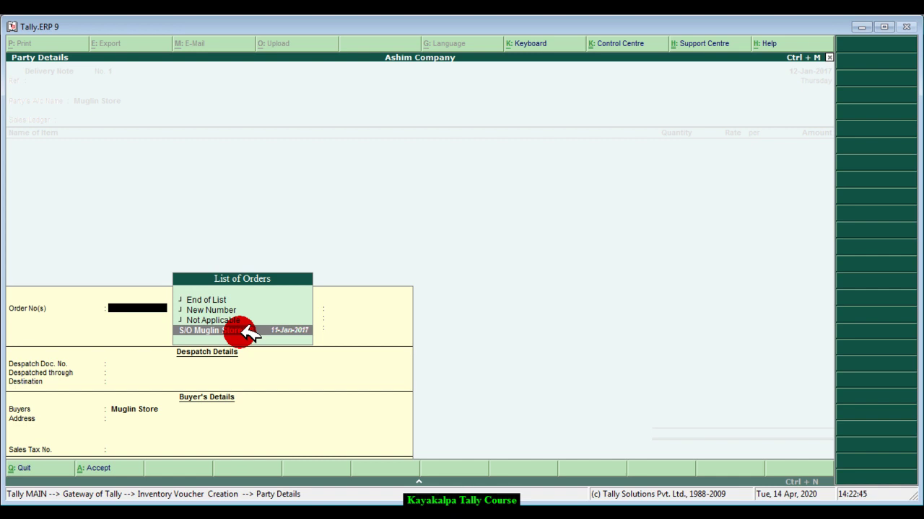
{"action": "left_click", "coordinate": [245, 331]}
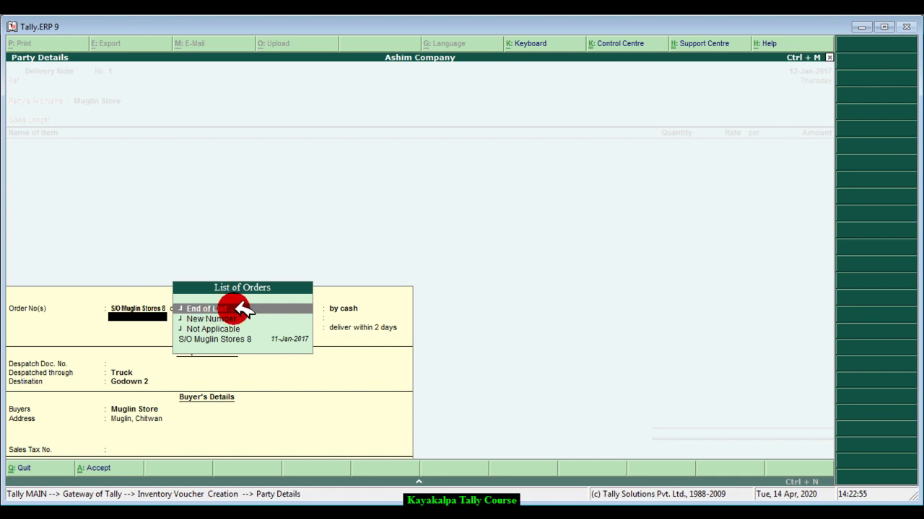
{"action": "left_click", "coordinate": [242, 309]}
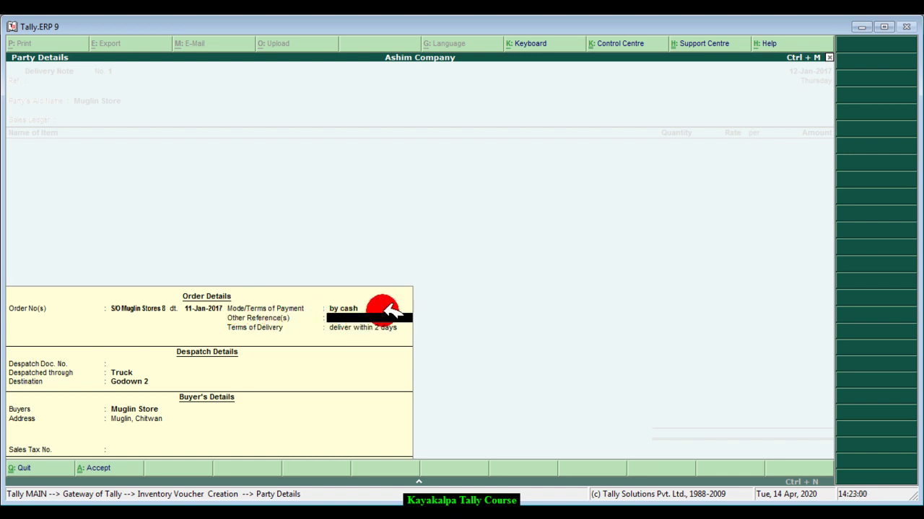
Enter despatch document Challan 0001 and the party's sales tax number, then accept Party Details
{"action": "key", "text": "Return"}
{"action": "key", "text": "Return"}
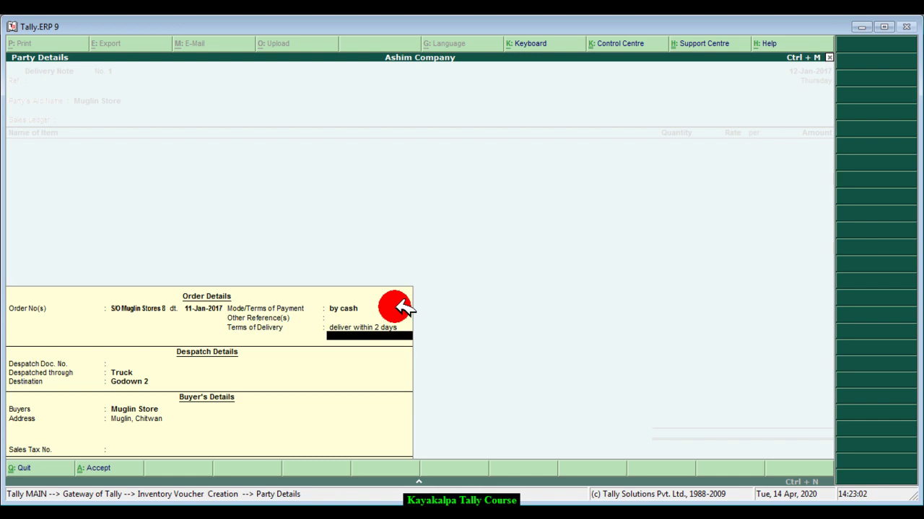
{"action": "key", "text": "Return"}
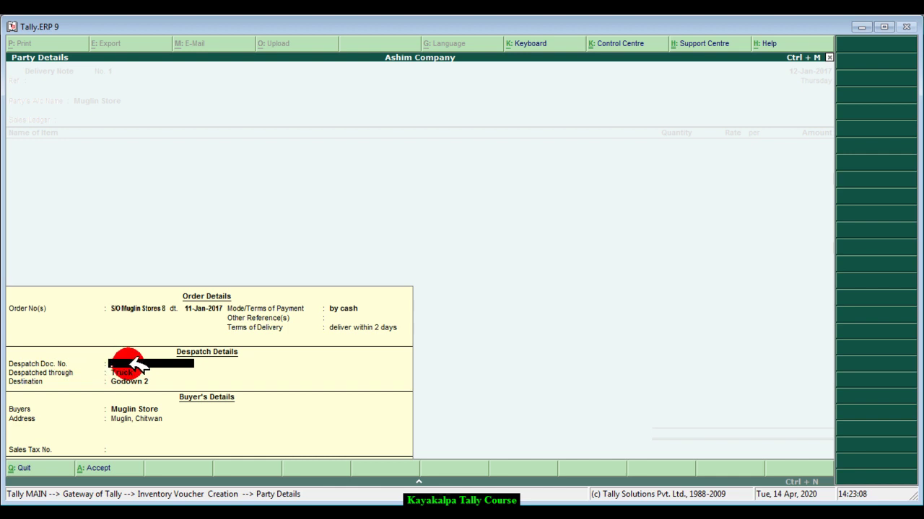
{"action": "type", "text": "Challan 0001"}
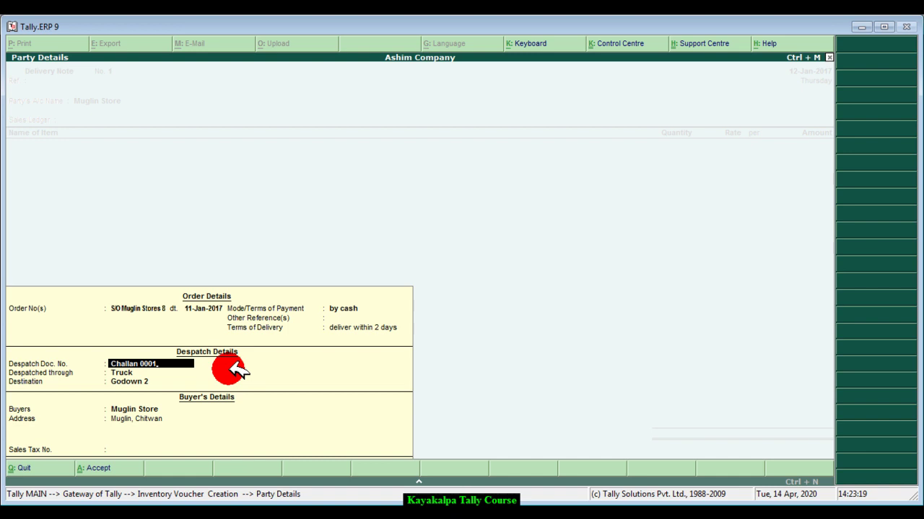
{"action": "key", "text": "Return"}
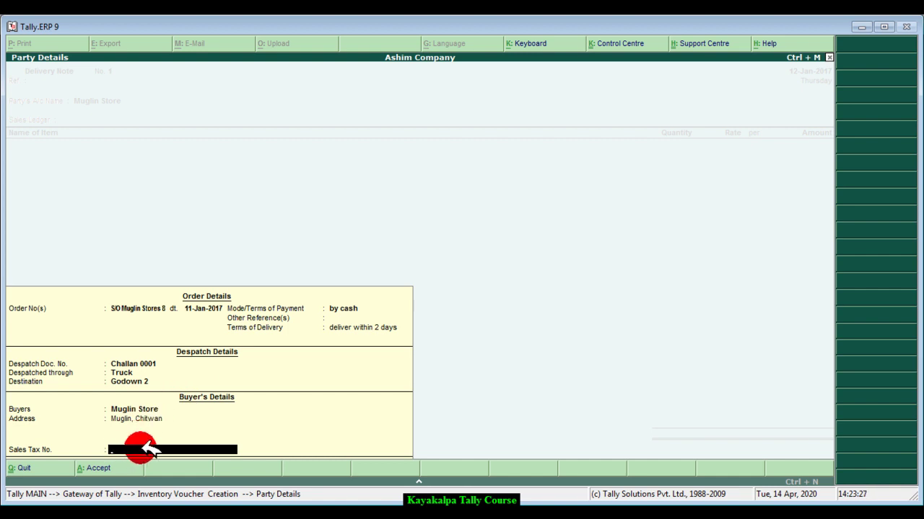
{"action": "type", "text": "348753"}
{"action": "key", "text": "Return"}
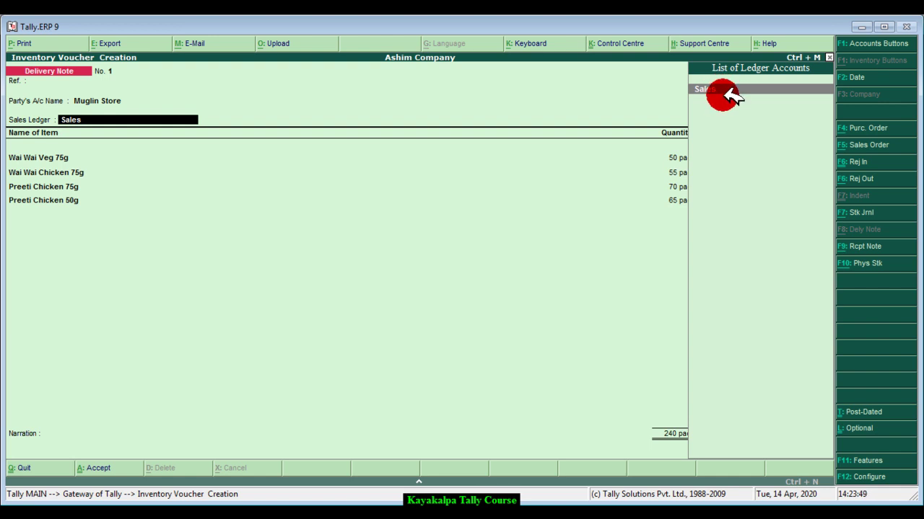
Accept the Sales ledger and choose New Number as Wai Wai Veg 75g's tracking number
{"action": "key", "text": "Return"}
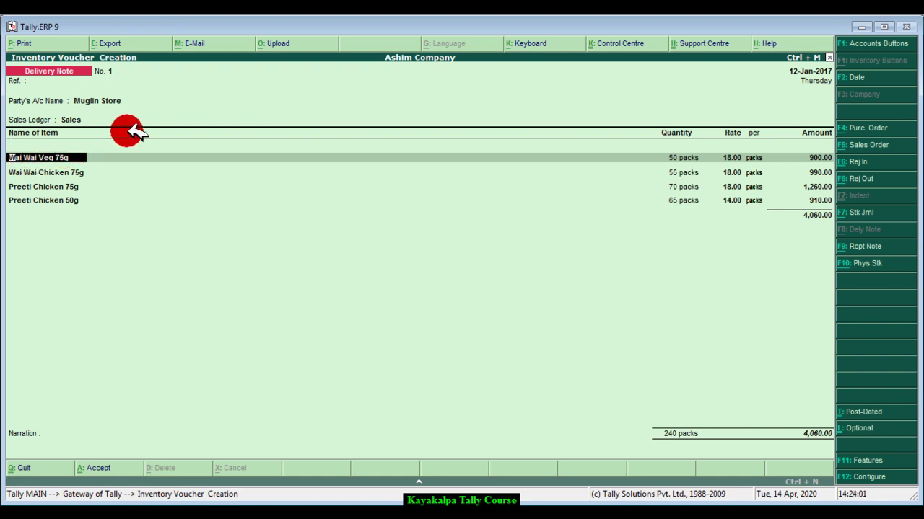
{"action": "key", "text": "Return"}
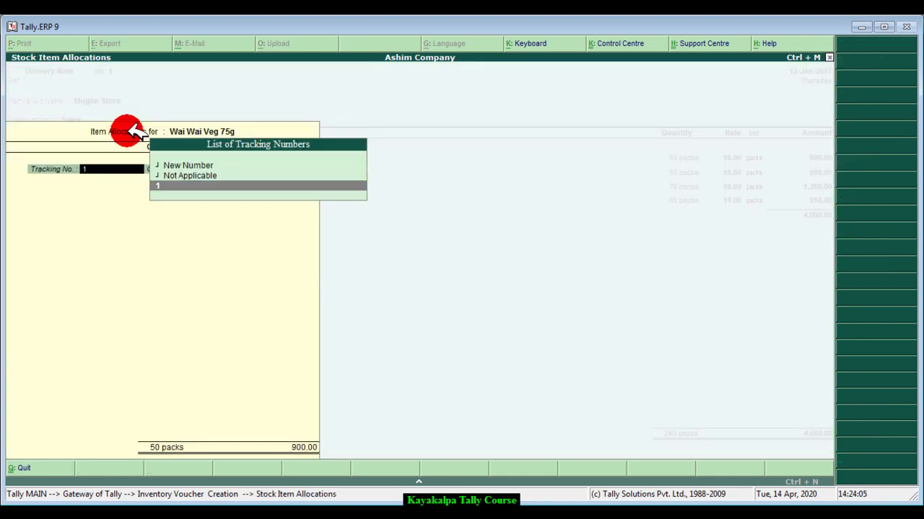
{"action": "key", "text": "Up"}
{"action": "key", "text": "Up"}
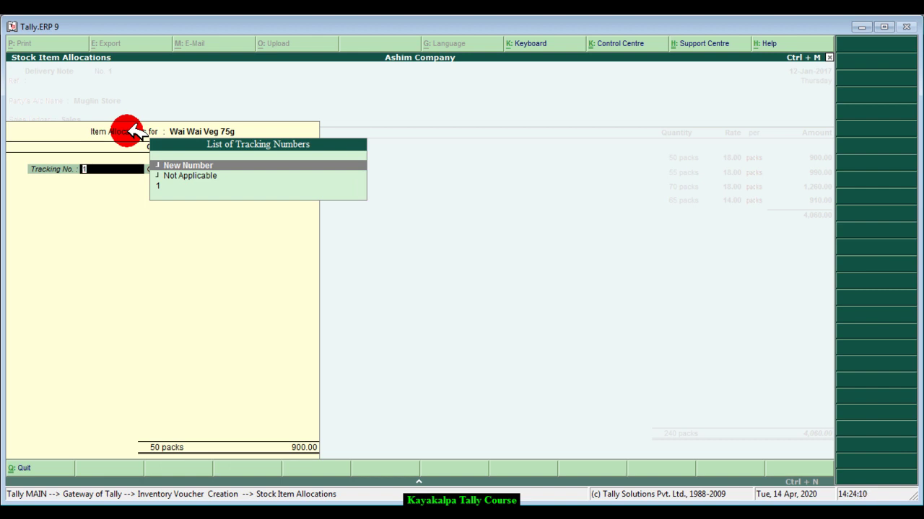
{"action": "key", "text": "Return"}
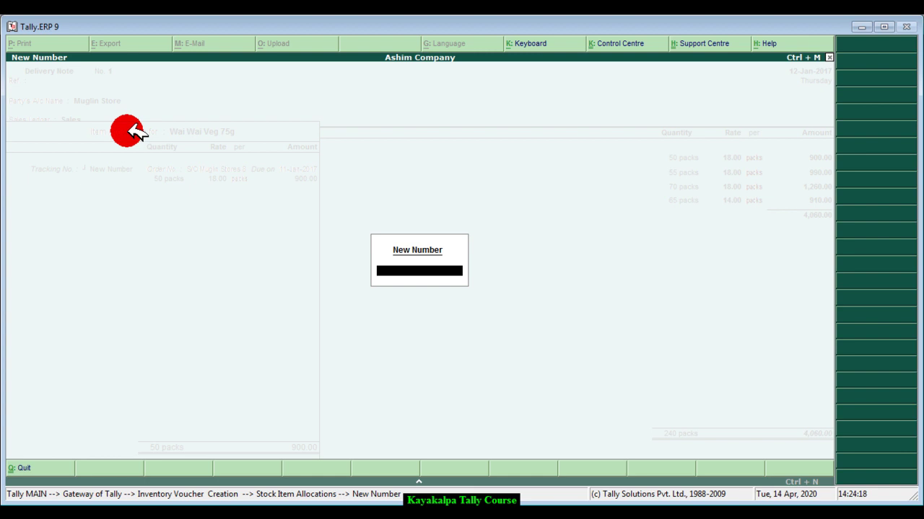
Allocate Wai Wai Veg 75g's 50 packs to tracking number D/N Muglin Stores 0001 against S/O Muglin Stores 8
{"action": "type", "text": "D/N Muglin Stores 00"}
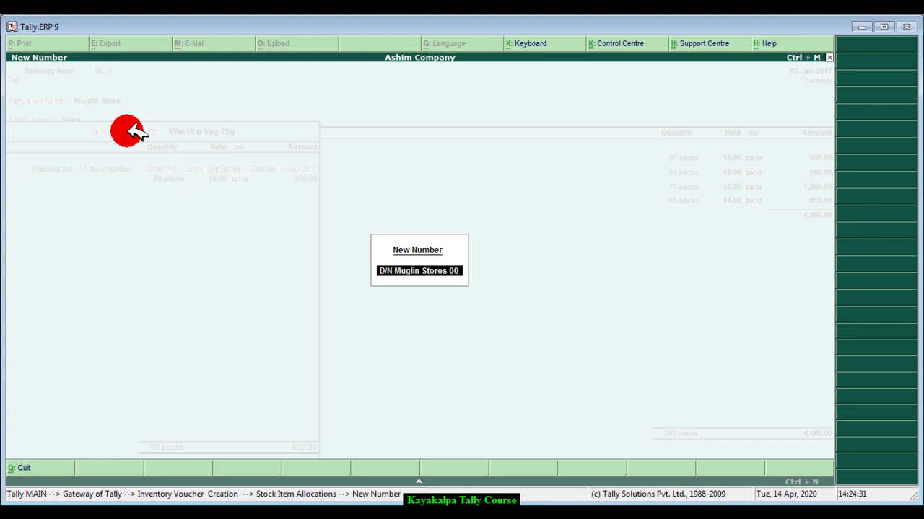
{"action": "type", "text": "01"}
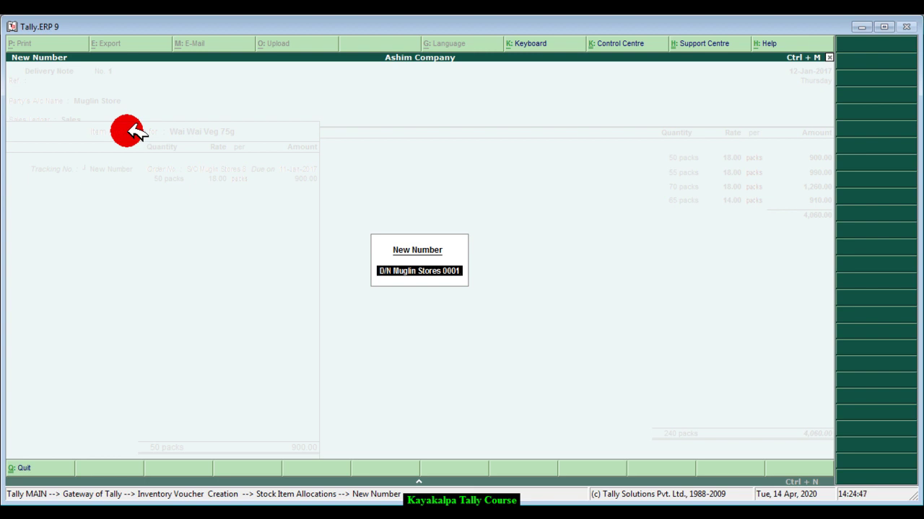
{"action": "key", "text": "Return"}
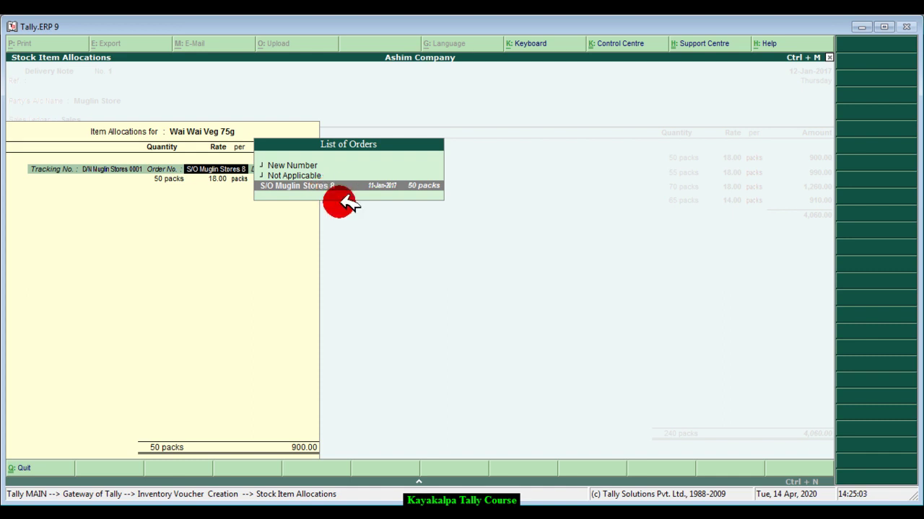
{"action": "key", "text": "Return"}
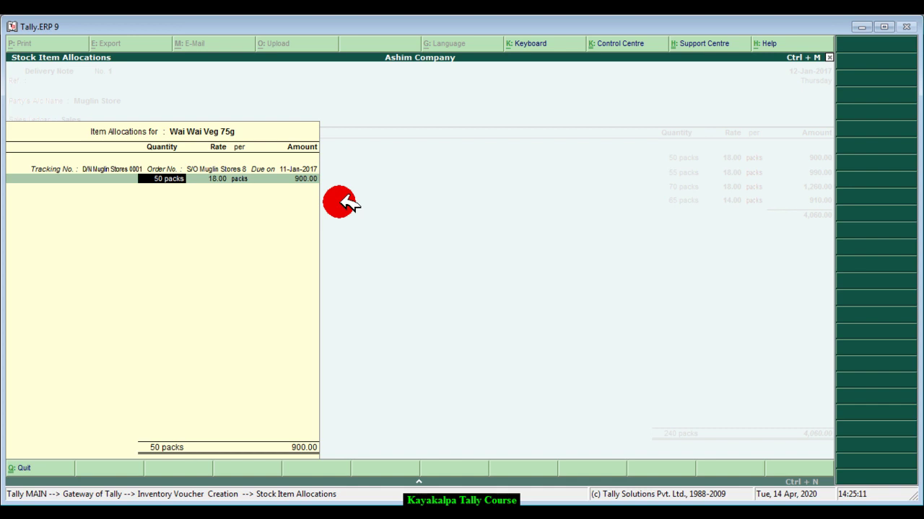
{"action": "key", "text": "Return"}
{"action": "key", "text": "Return"}
{"action": "key", "text": "Return"}
{"action": "key", "text": "Return"}
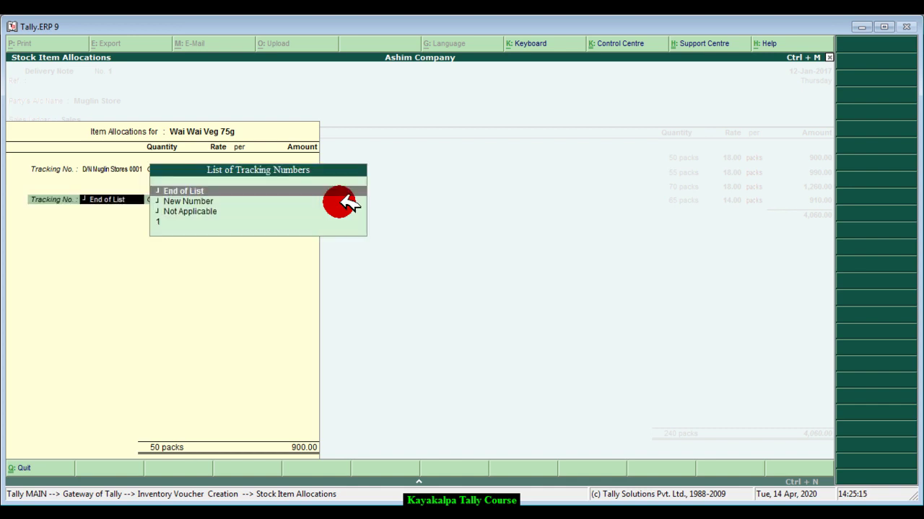
{"action": "left_click", "coordinate": [238, 192]}
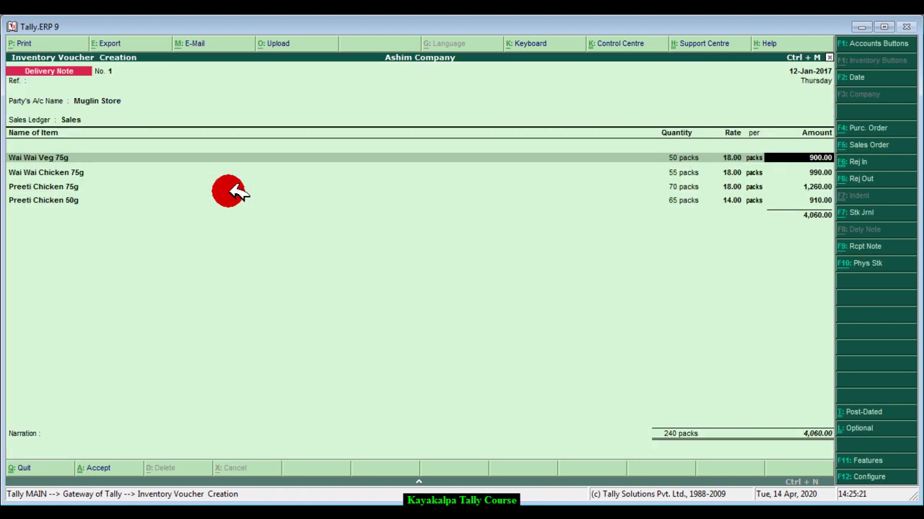
Allocate Wai Wai Chicken 75g's 55 packs (990.00) to new tracking number D/N Muglin Stores 0001 and S/O Muglin Stores 8
{"action": "key", "text": "Return"}
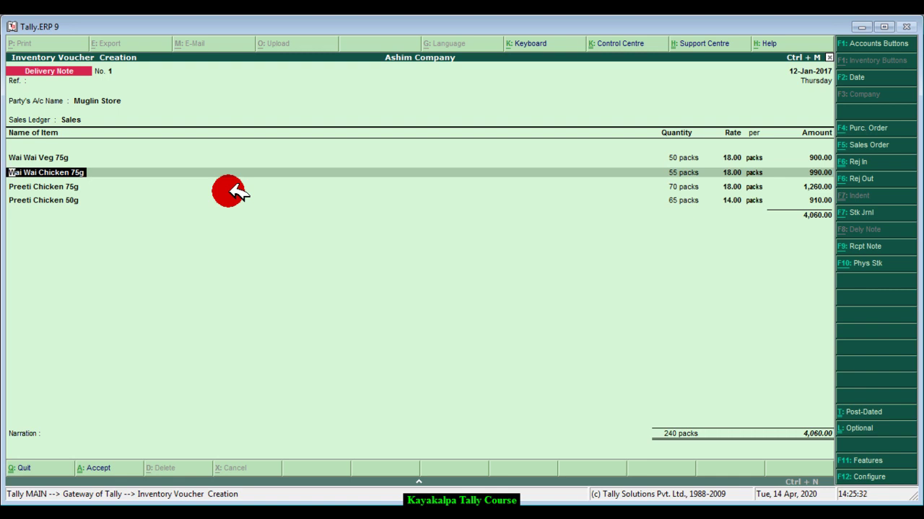
{"action": "key", "text": "Return"}
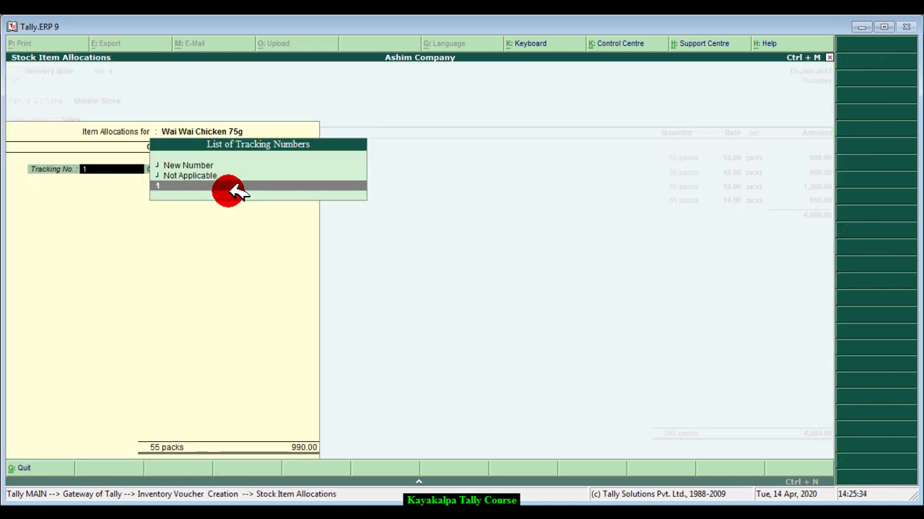
{"action": "key", "text": "Up"}
{"action": "key", "text": "Up"}
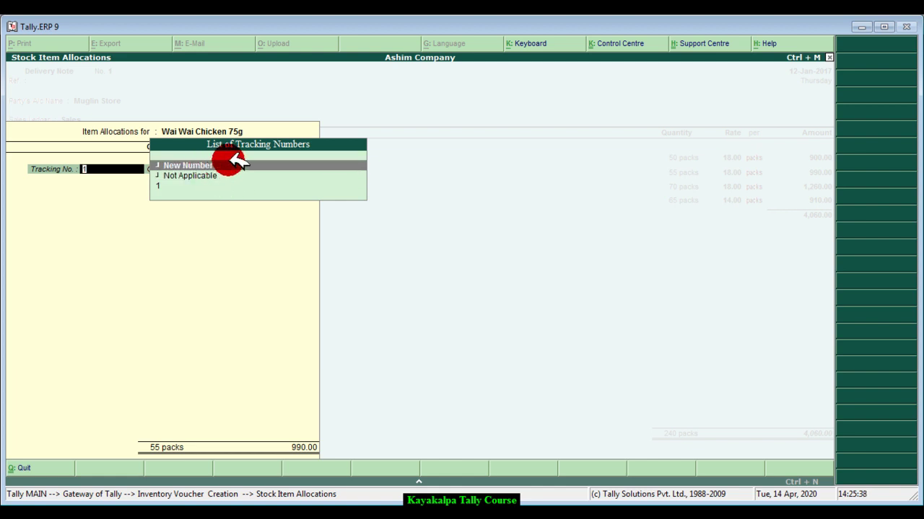
{"action": "key", "text": "Return"}
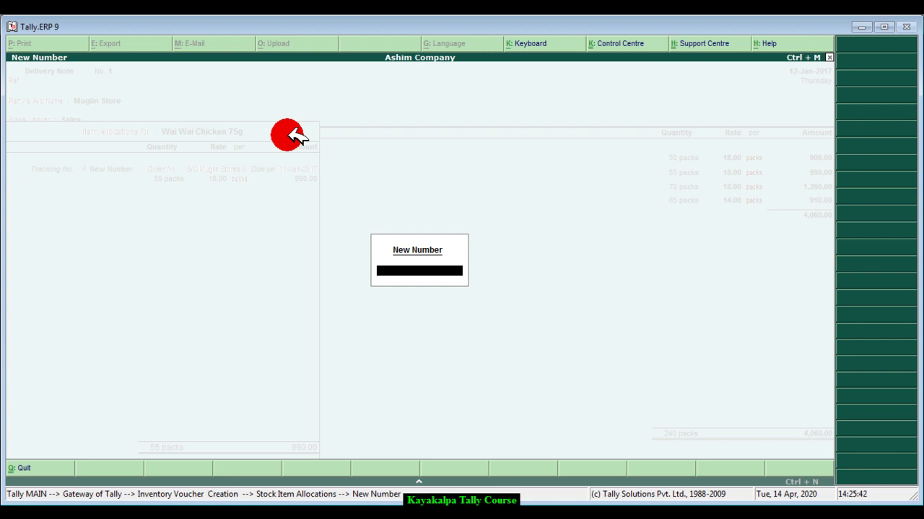
{"action": "type", "text": "D/N Muglin Stores 0001"}
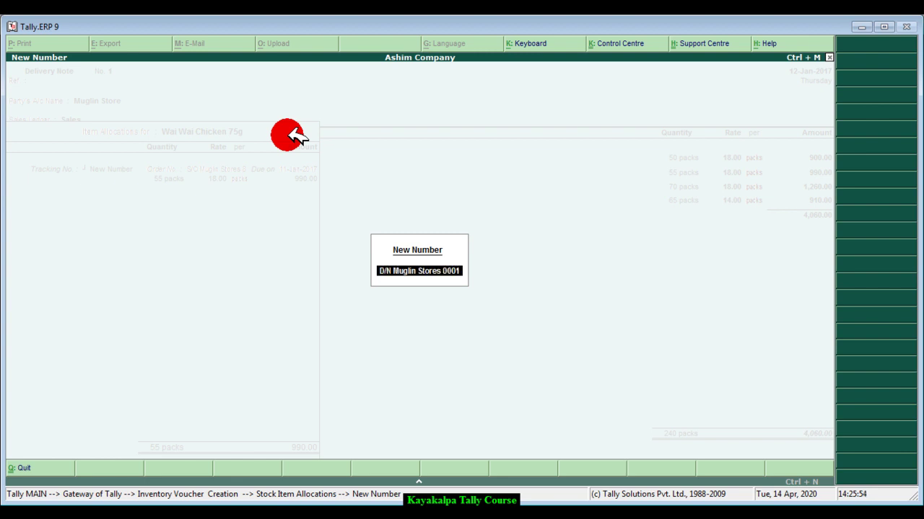
{"action": "key", "text": "Return"}
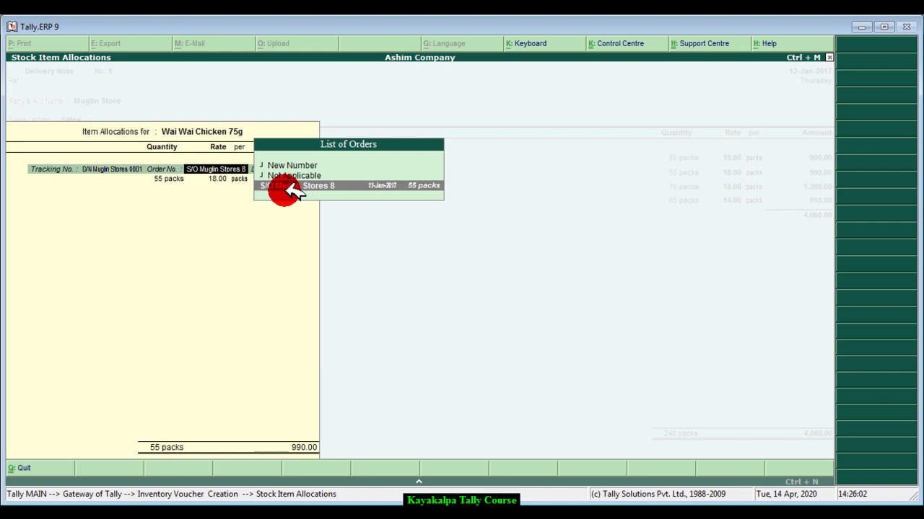
{"action": "key", "text": "Return"}
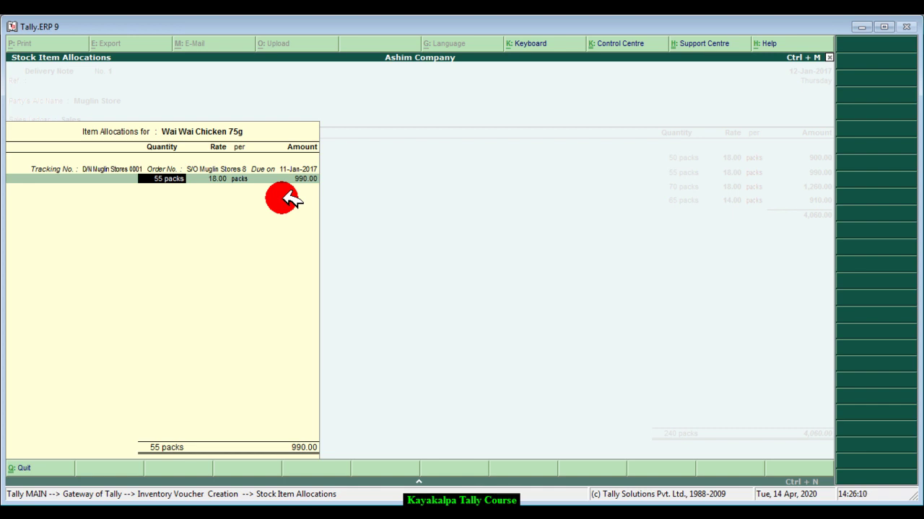
{"action": "key", "text": "Return"}
{"action": "key", "text": "Return"}
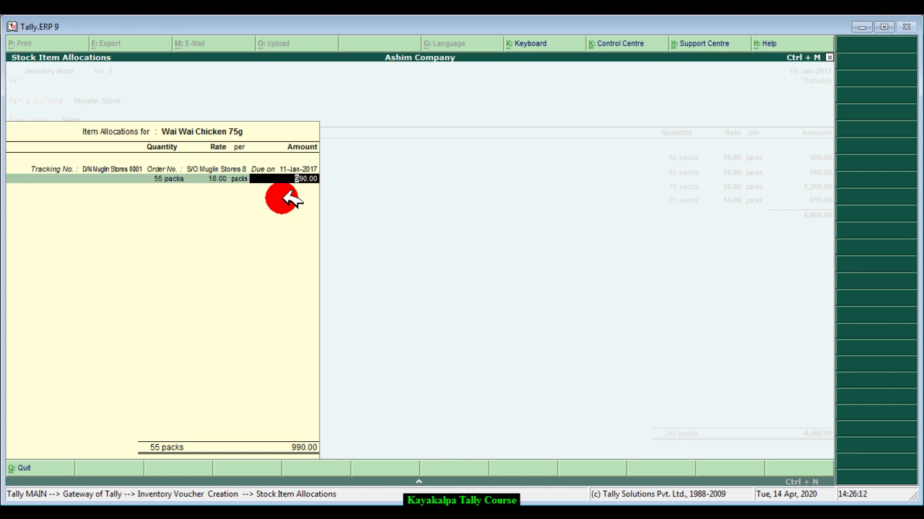
{"action": "key", "text": "Return"}
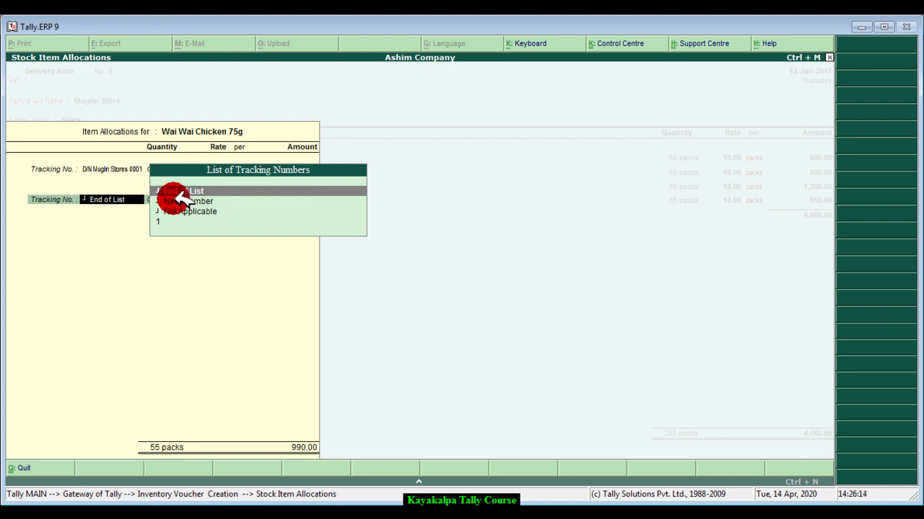
{"action": "left_click", "coordinate": [226, 191]}
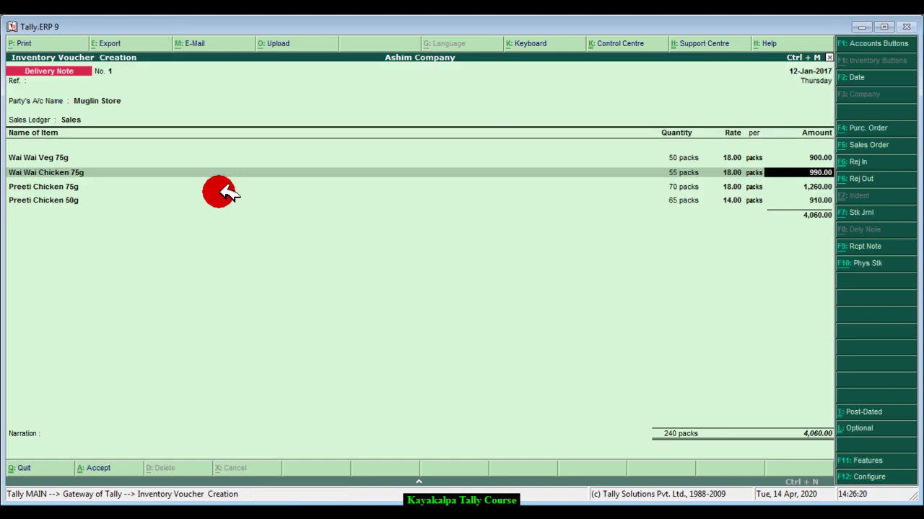
Allocate Preeti Chicken 75g's 70 packs at 18.00 (1,260.00) to D/N Muglin Stores 0001 and S/O Muglin Stores 8
{"action": "key", "text": "Return"}
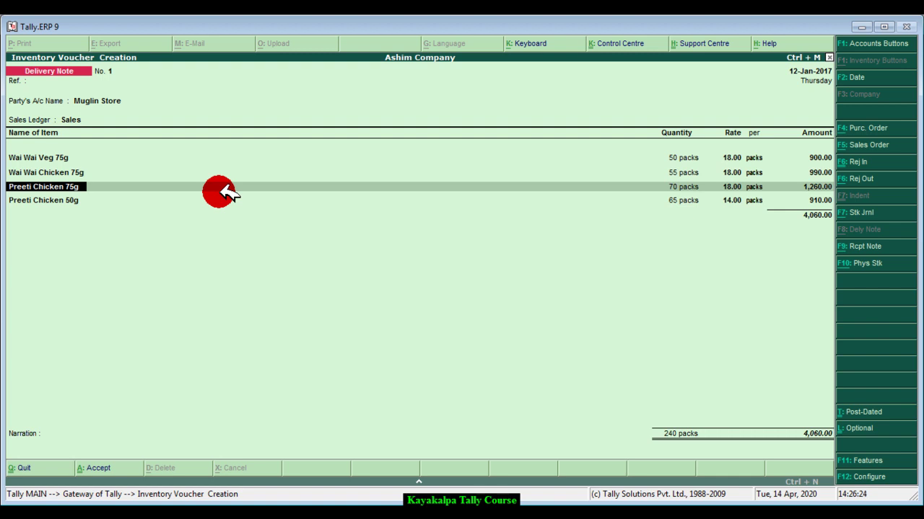
{"action": "key", "text": "Return"}
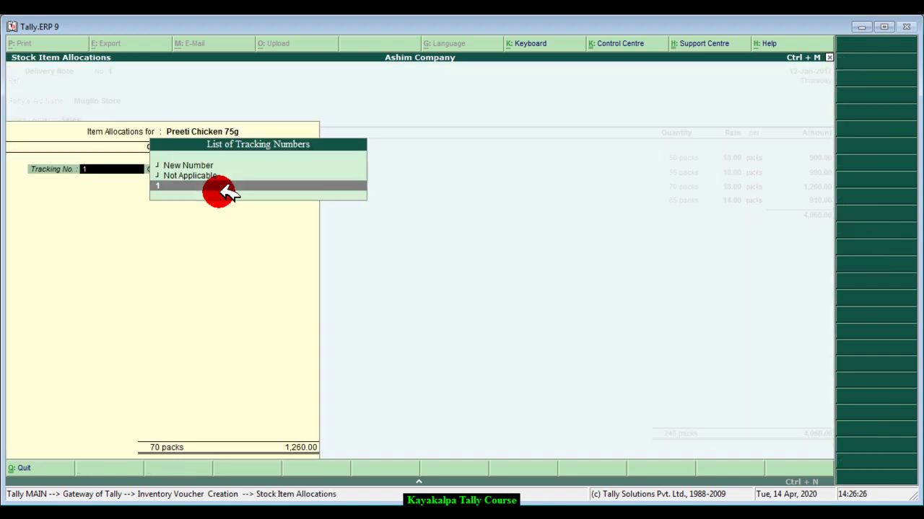
{"action": "key", "text": "Up"}
{"action": "key", "text": "Up"}
{"action": "key", "text": "Return"}
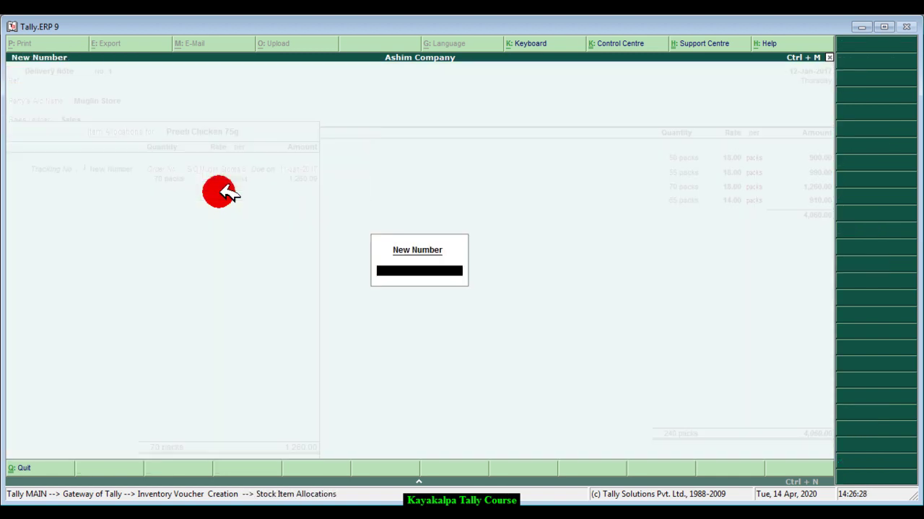
{"action": "type", "text": "D/N Muglin"}
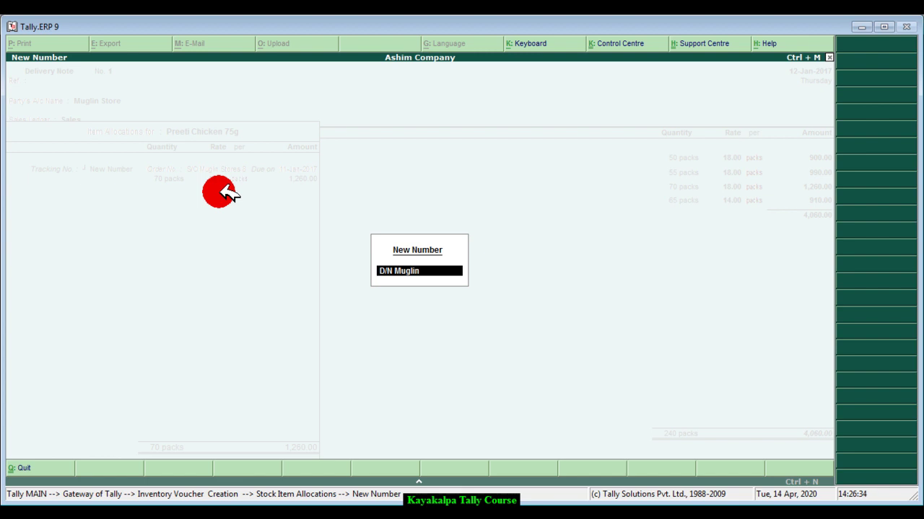
{"action": "type", "text": " Stores 0001"}
{"action": "key", "text": "Return"}
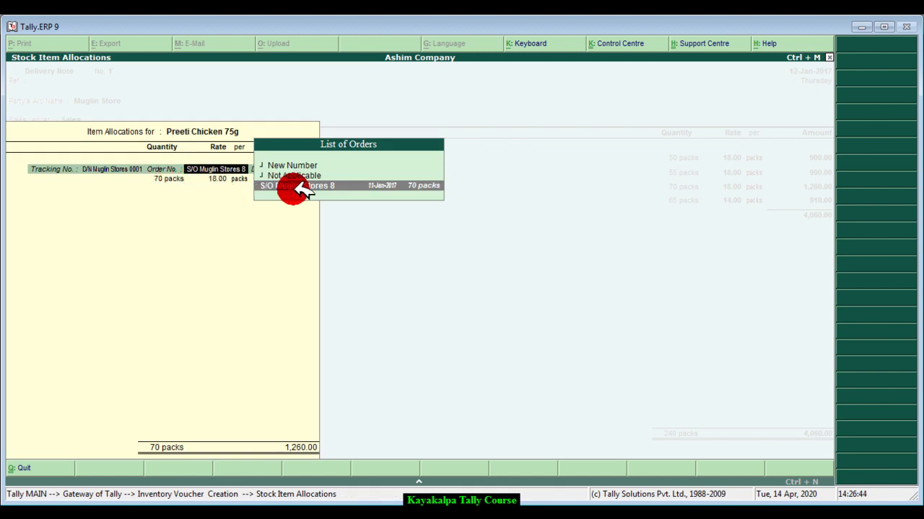
{"action": "left_click", "coordinate": [342, 189]}
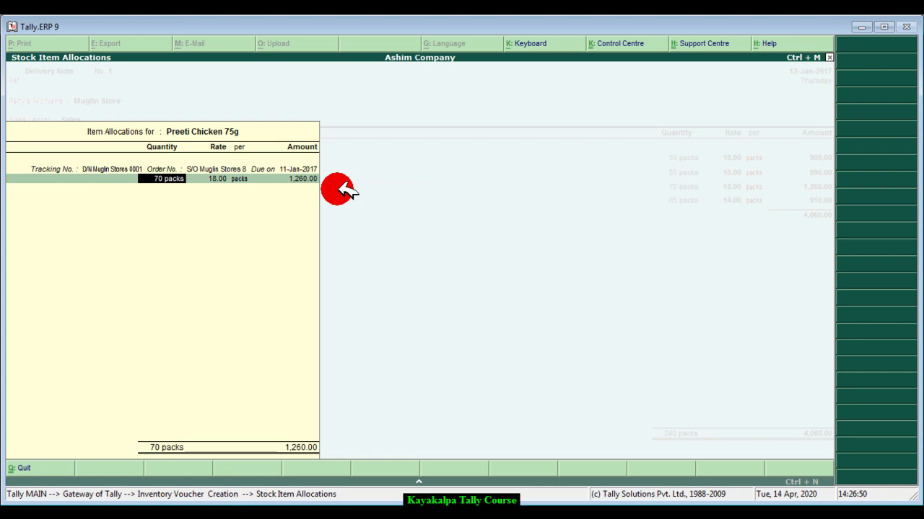
{"action": "key", "text": "Return"}
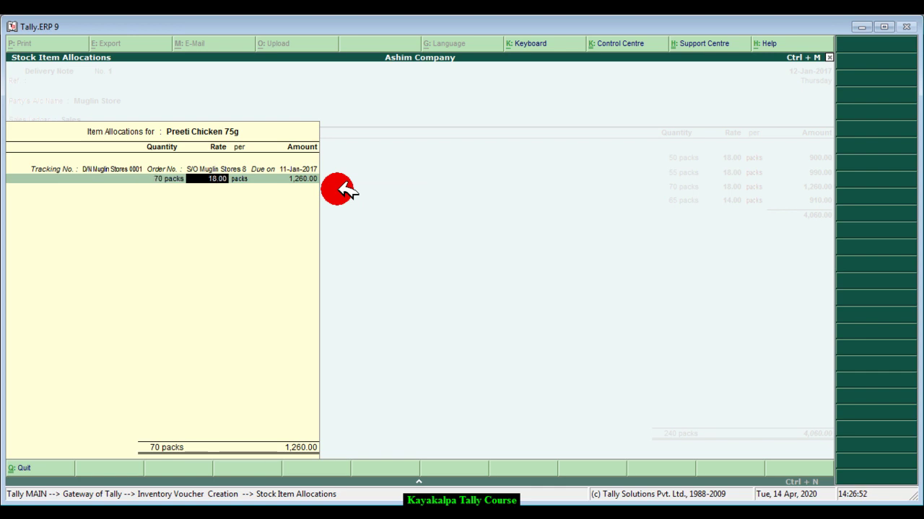
{"action": "key", "text": "Return"}
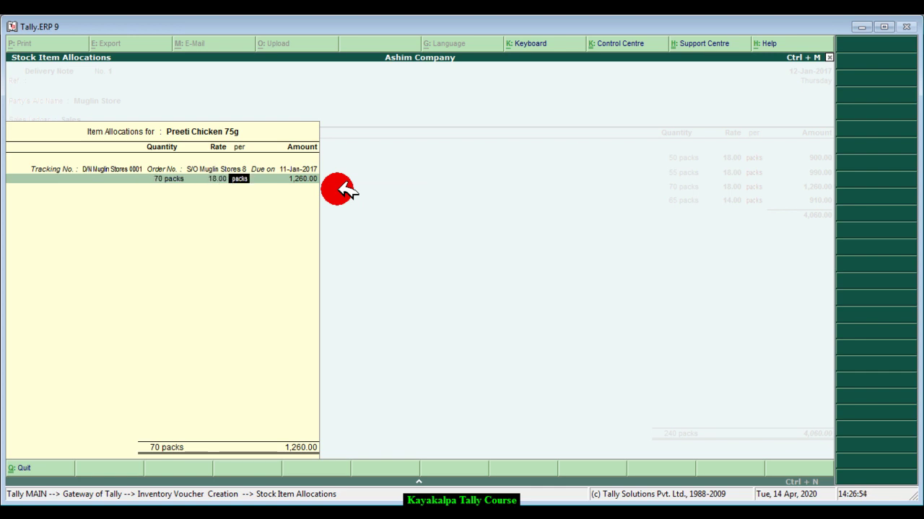
{"action": "key", "text": "Return"}
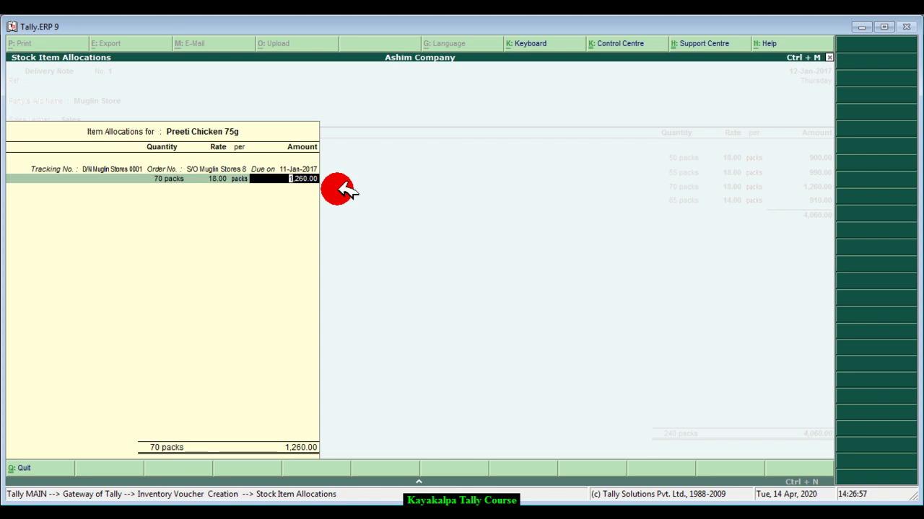
{"action": "key", "text": "Return"}
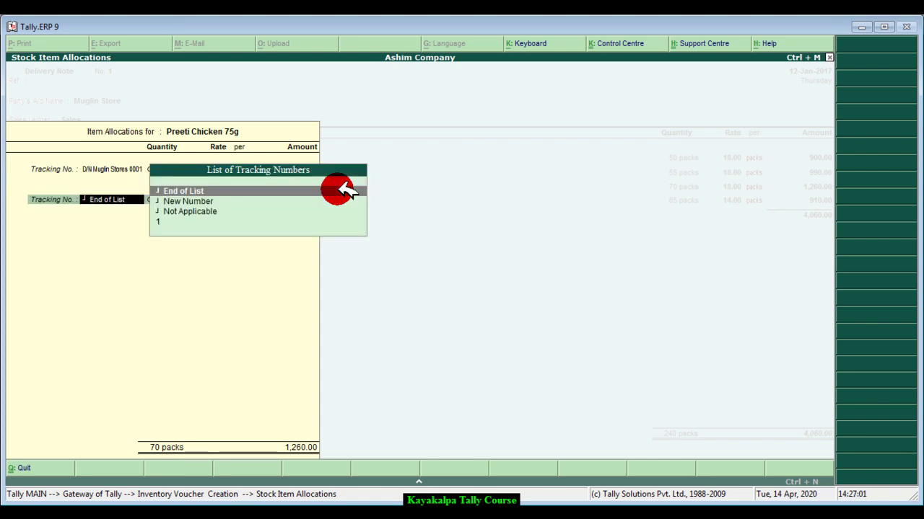
{"action": "key", "text": "Return"}
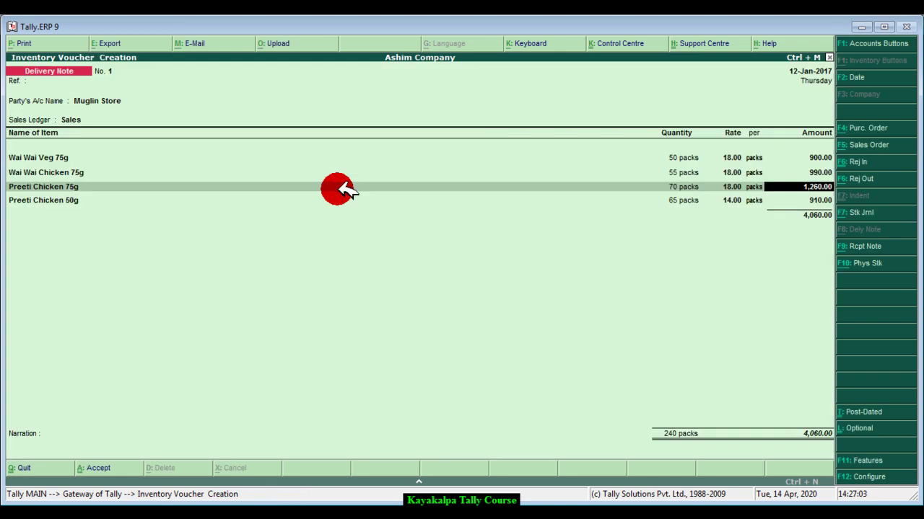
Create tracking number D/N Muglin Stores 0001 for the Preeti Chicken 50g line
{"action": "key", "text": "Return"}
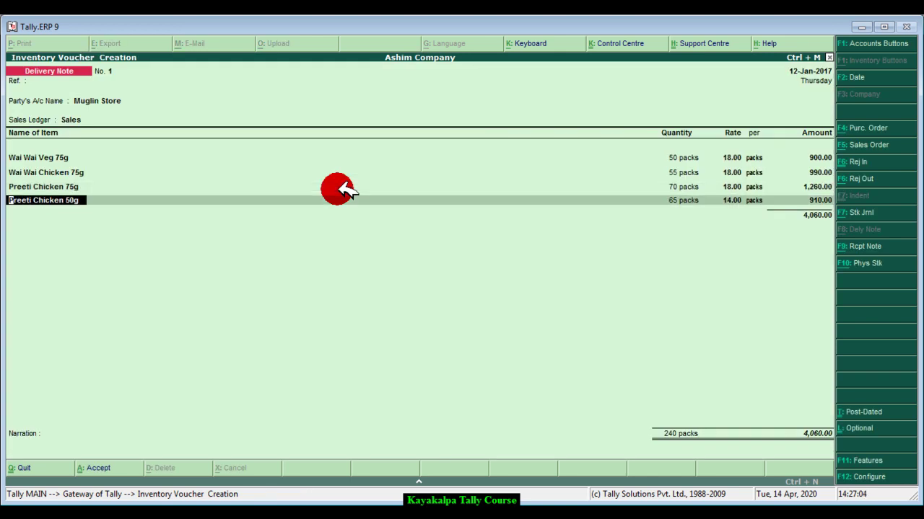
{"action": "key", "text": "Return"}
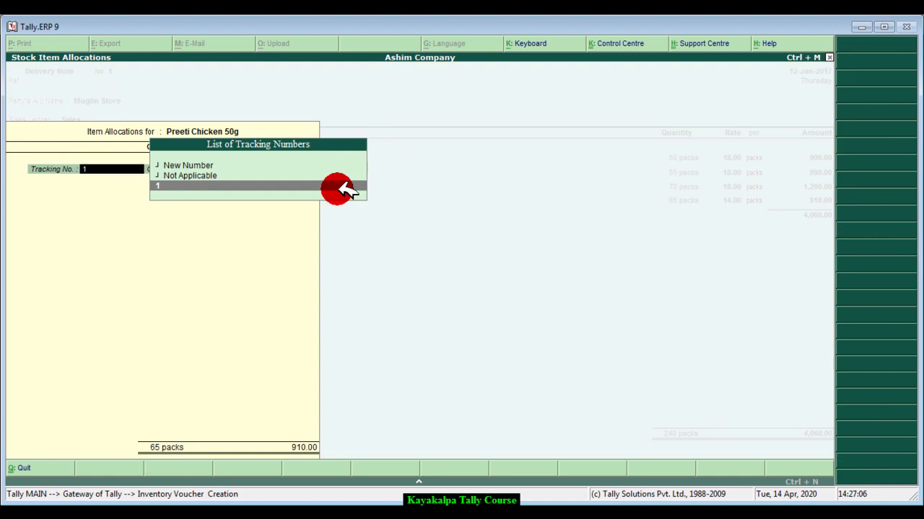
{"action": "key", "text": "Up"}
{"action": "key", "text": "Up"}
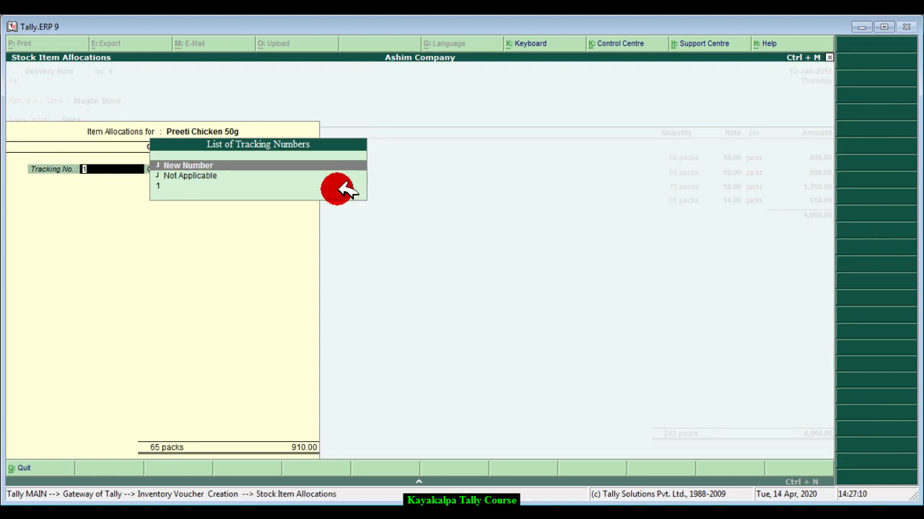
{"action": "key", "text": "Return"}
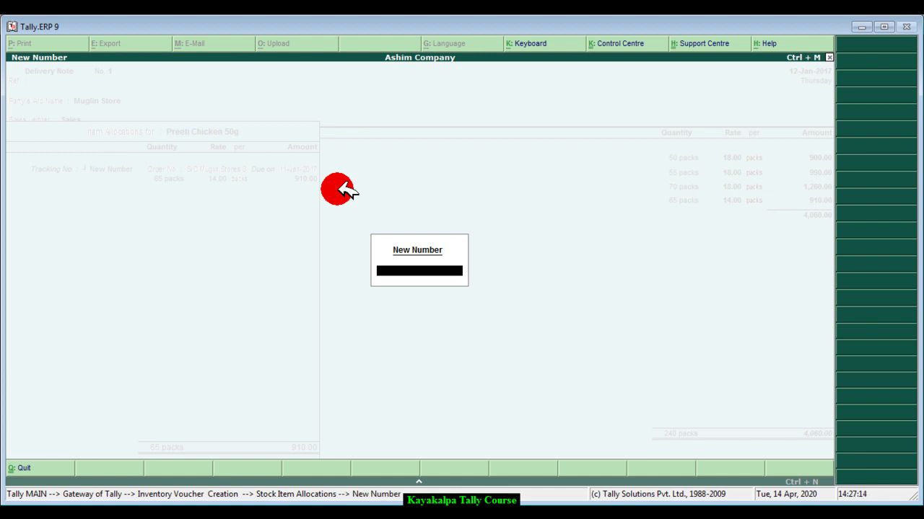
{"action": "type", "text": "D/N Muglin Stores 0001"}
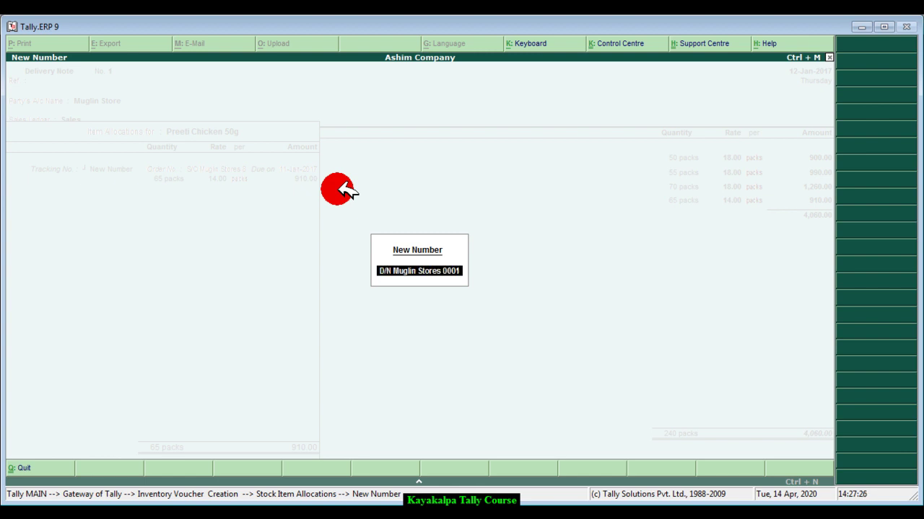
{"action": "key", "text": "Return"}
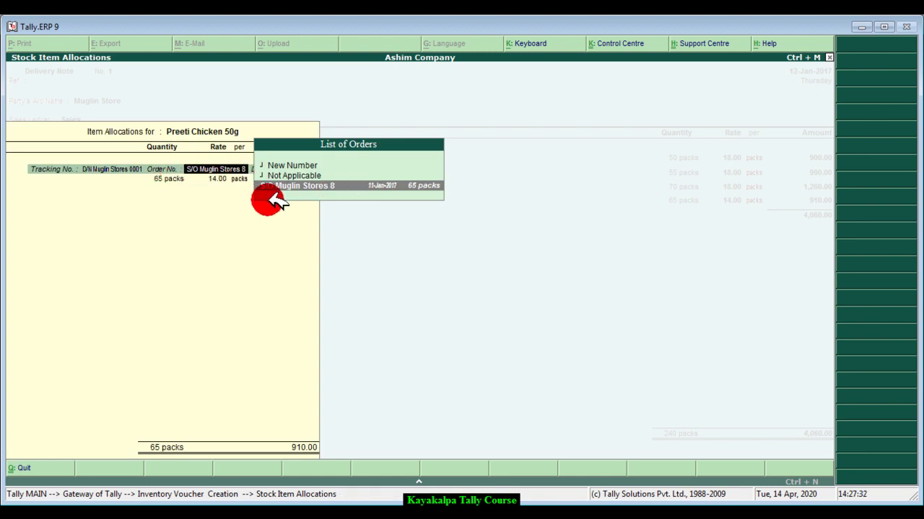
Link the line to S/O Muglin Stores 8, accepting 65 packs at 14.00 for 910.00
{"action": "left_click", "coordinate": [334, 188]}
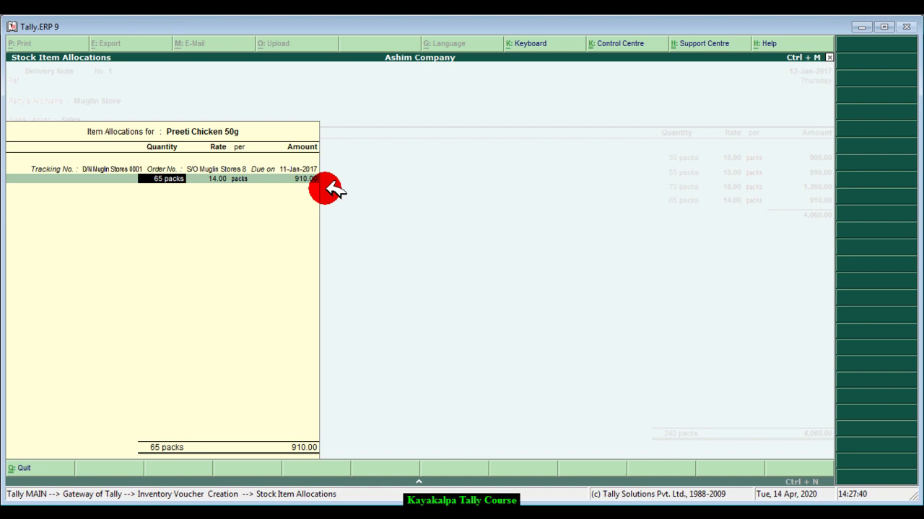
{"action": "key", "text": "Return"}
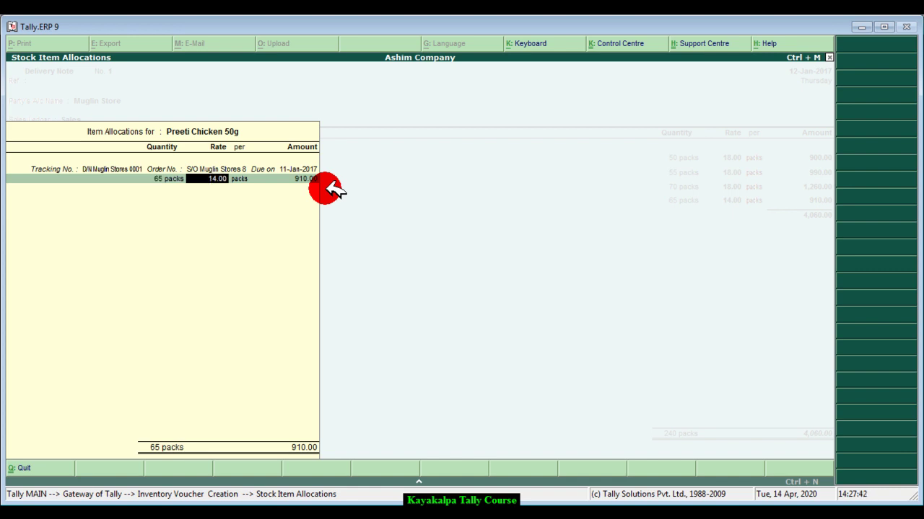
{"action": "key", "text": "Return"}
{"action": "key", "text": "Return"}
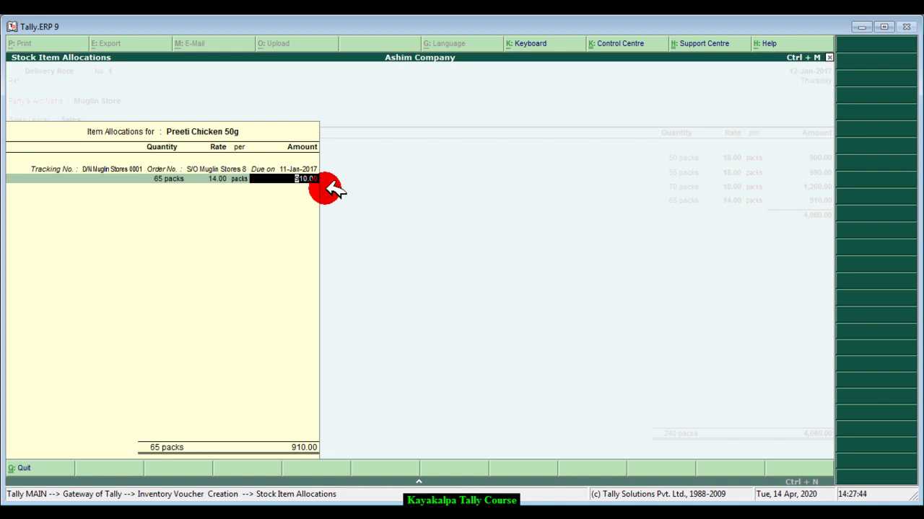
{"action": "key", "text": "Return"}
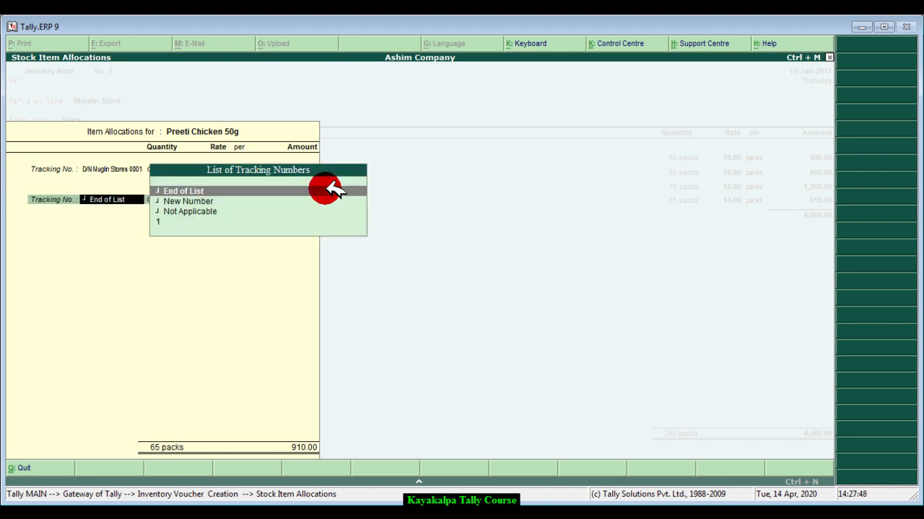
{"action": "key", "text": "Return"}
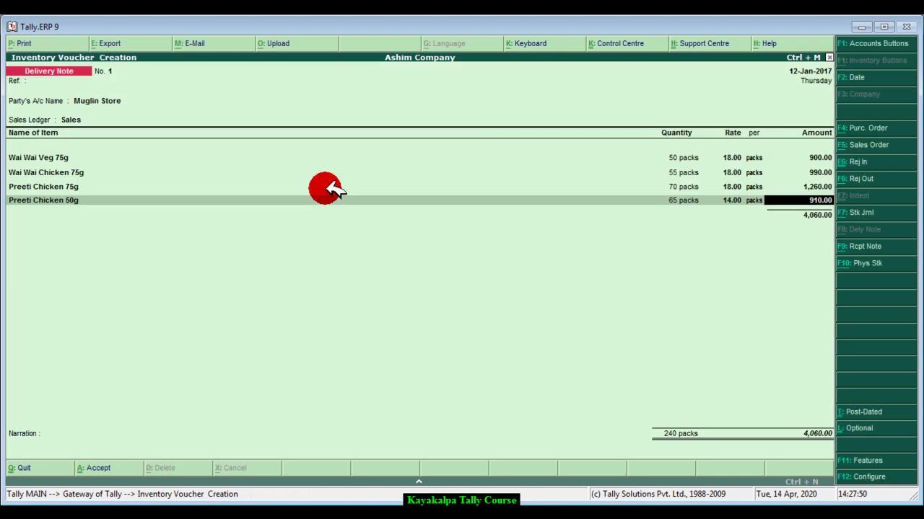
{"action": "key", "text": "Return"}
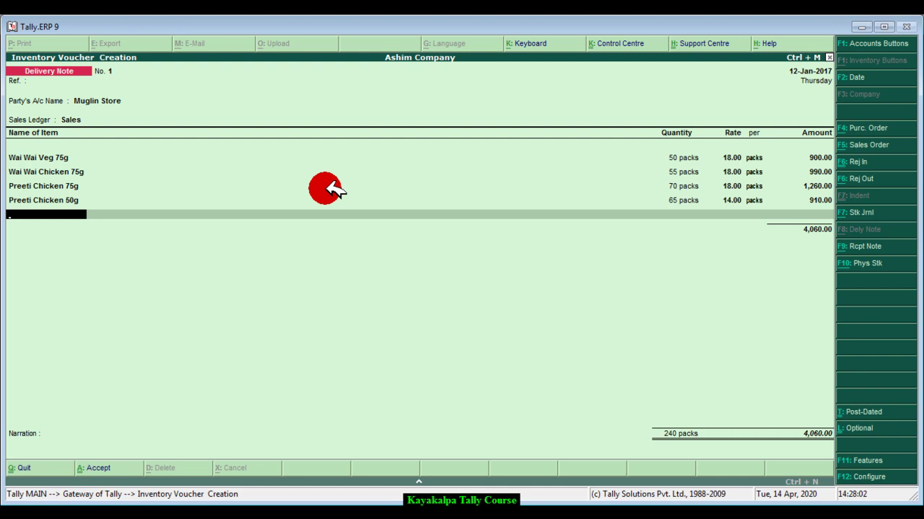
Close the item and ledger lists and add narration 'Being goods delivered to customer'
{"action": "key", "text": "Return"}
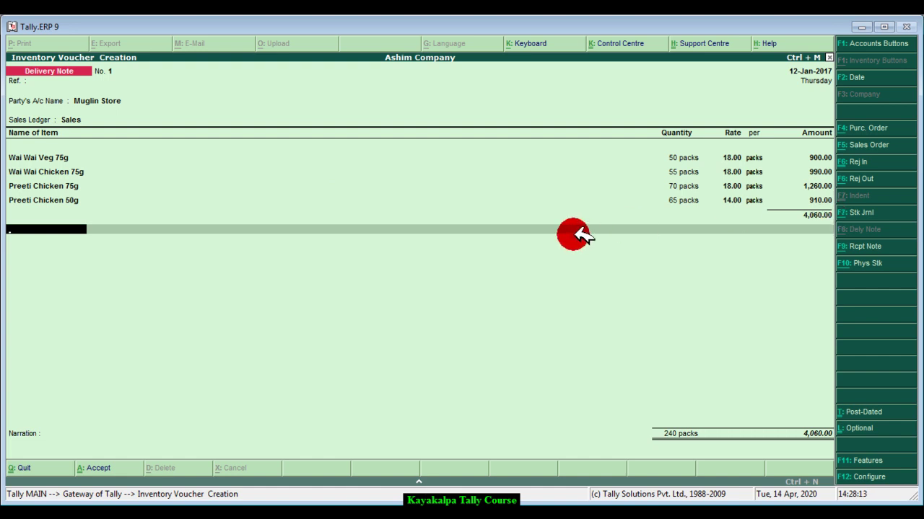
{"action": "left_click", "coordinate": [72, 231]}
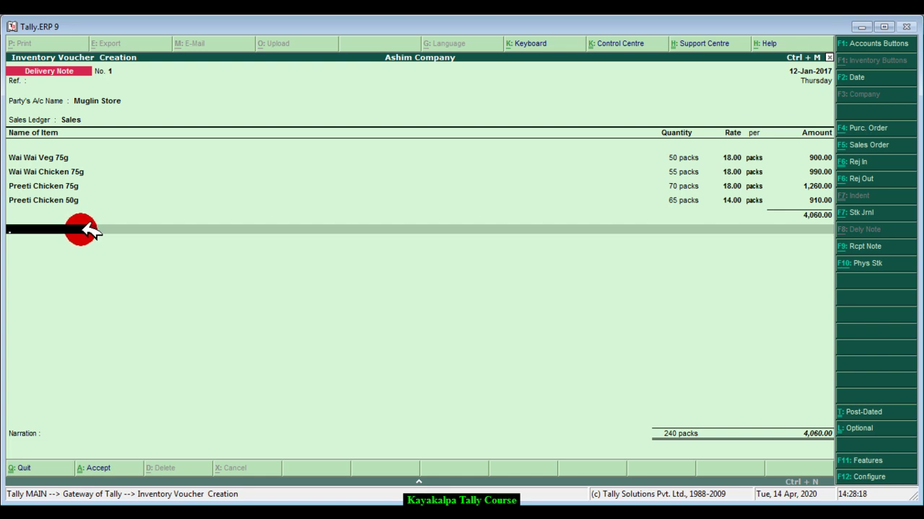
{"action": "key", "text": "Return"}
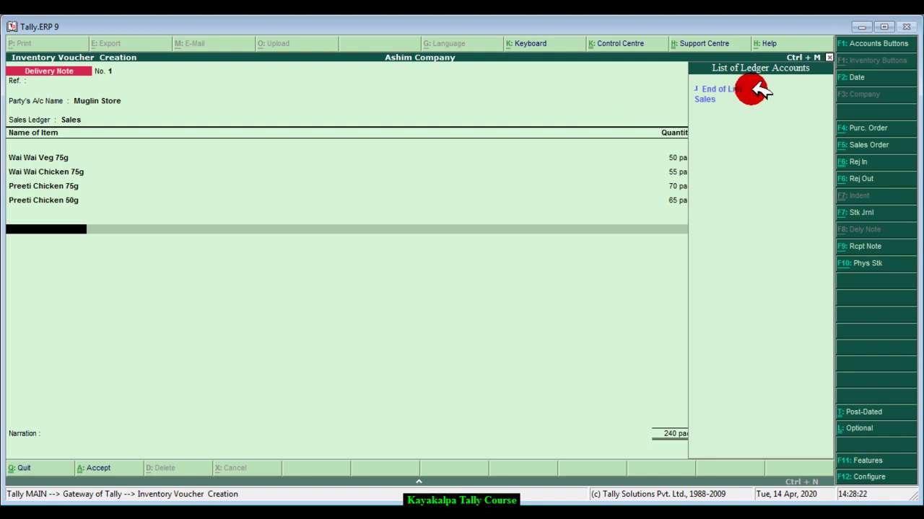
{"action": "left_click", "coordinate": [721, 89]}
{"action": "key", "text": "Return"}
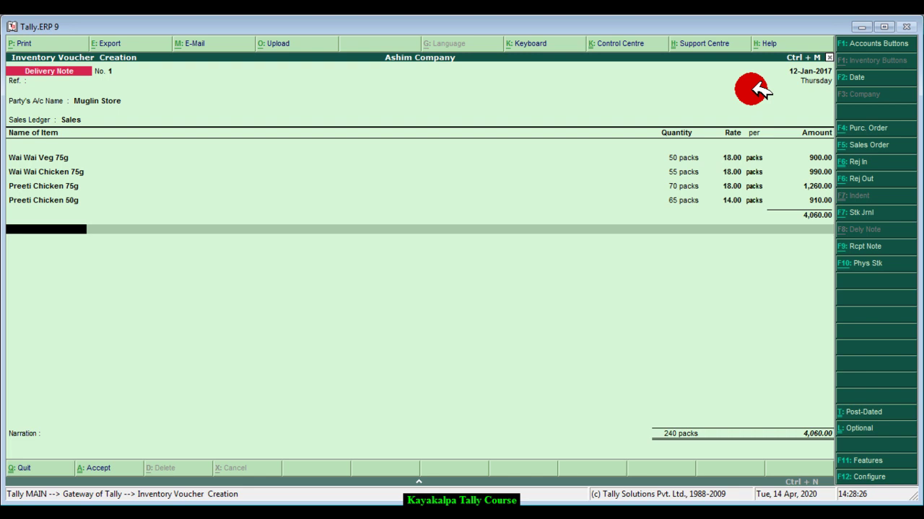
{"action": "left_click", "coordinate": [758, 89]}
{"action": "left_click", "coordinate": [758, 88]}
{"action": "key", "text": "Return"}
{"action": "key", "text": "Return"}
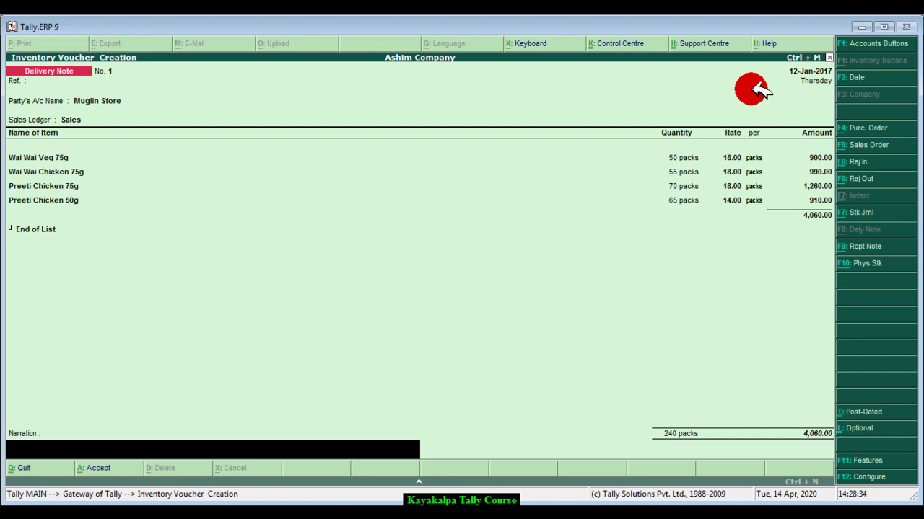
{"action": "type", "text": "Being goods delivered to"}
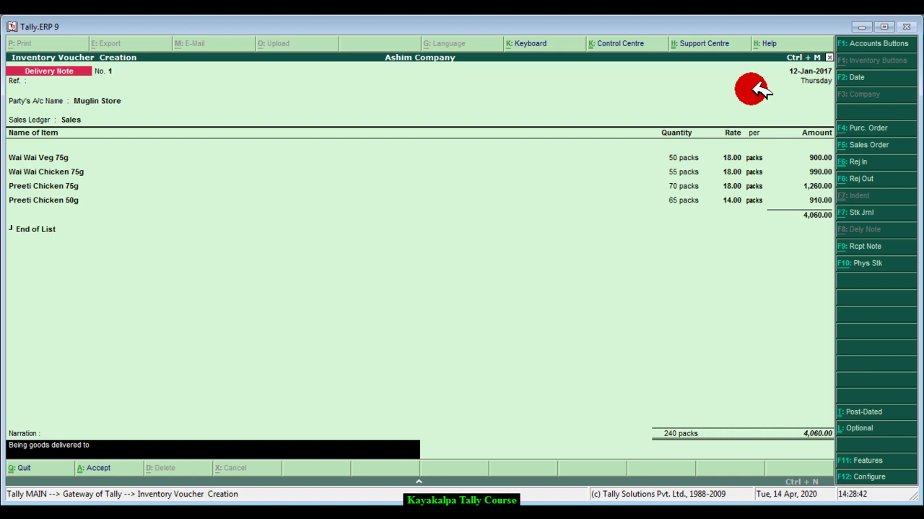
{"action": "type", "text": " customer."}
{"action": "key", "text": "Return"}
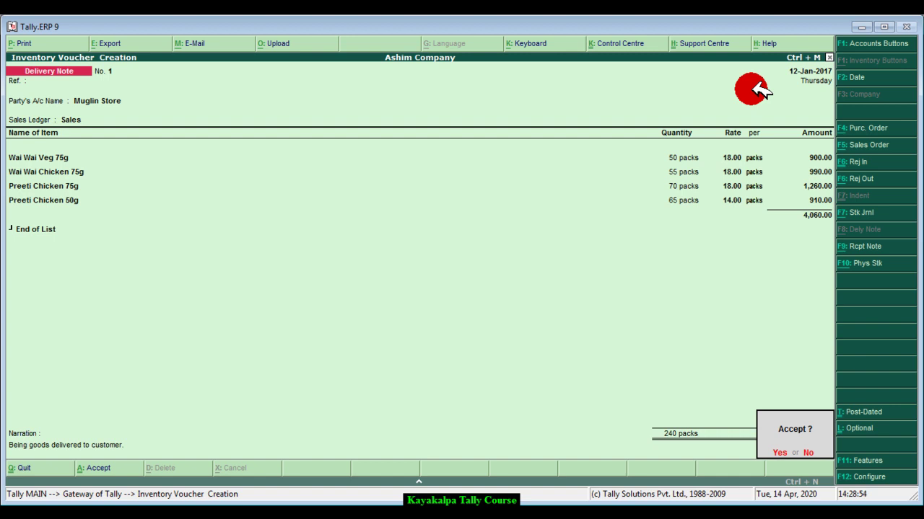
Save Delivery Note No. 1, then quit the blank Delivery Note No. 2
{"action": "key", "text": "y"}
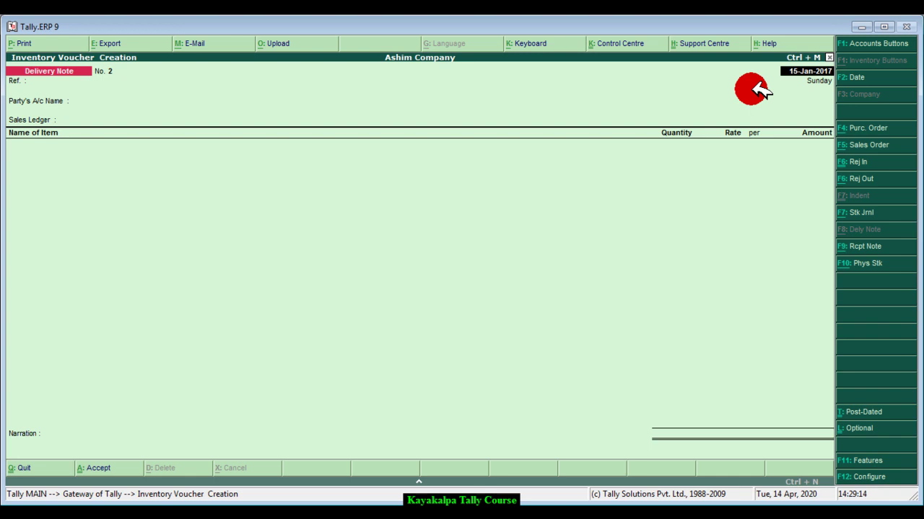
{"action": "key", "text": "BackSpace"}
{"action": "key", "text": "Escape"}
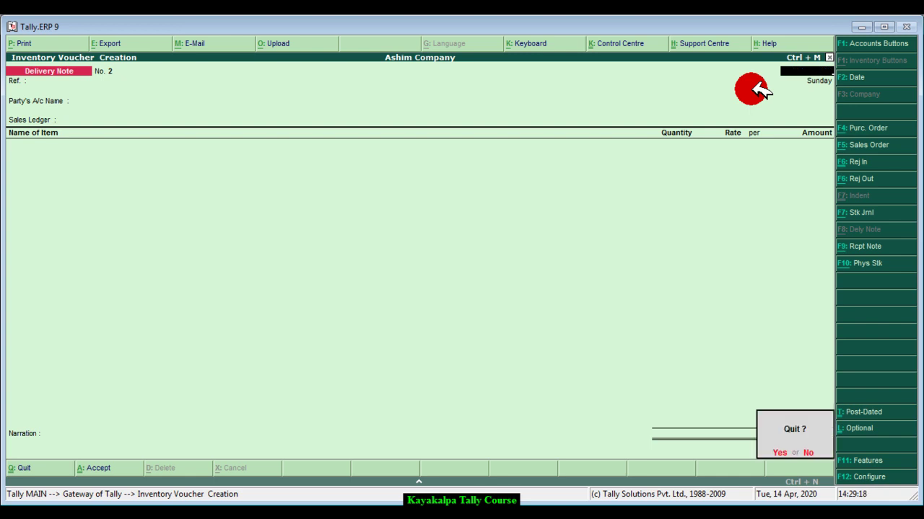
{"action": "key", "text": "Return"}
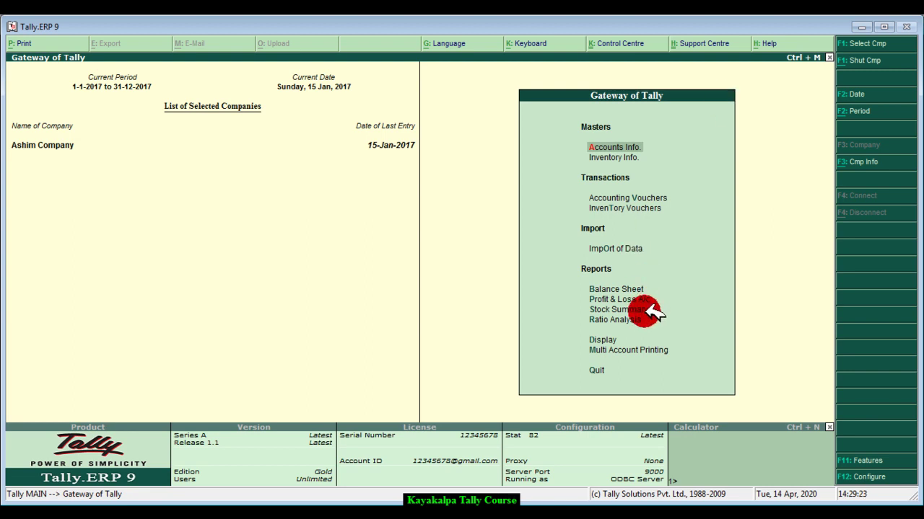
{"action": "key", "text": "Down"}
{"action": "key", "text": "Down"}
{"action": "key", "text": "Down"}
{"action": "key", "text": "Down"}
{"action": "key", "text": "Down"}
{"action": "key", "text": "Down"}
{"action": "key", "text": "Down"}
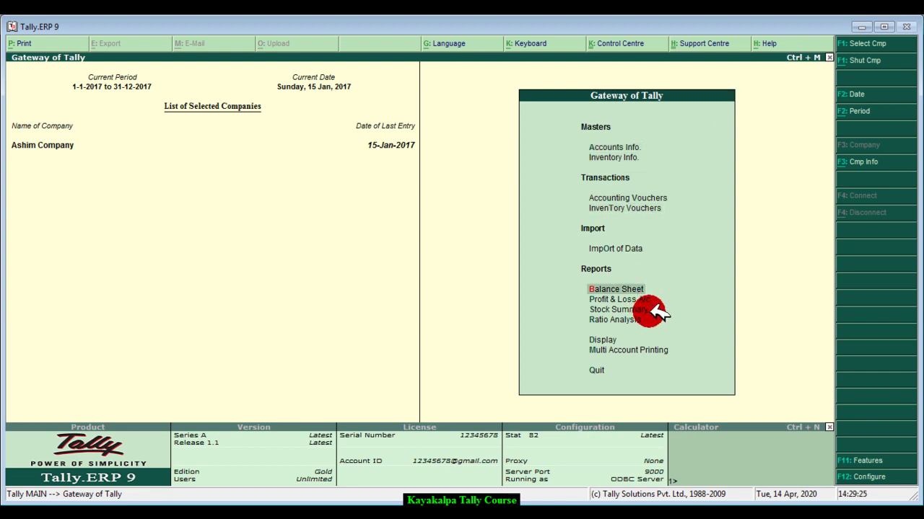
{"action": "key", "text": "Return"}
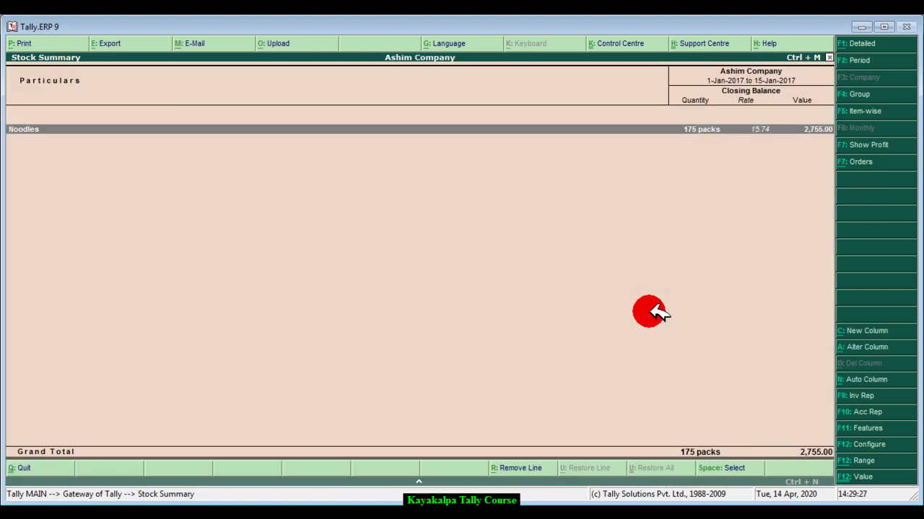
{"action": "left_click", "coordinate": [703, 132]}
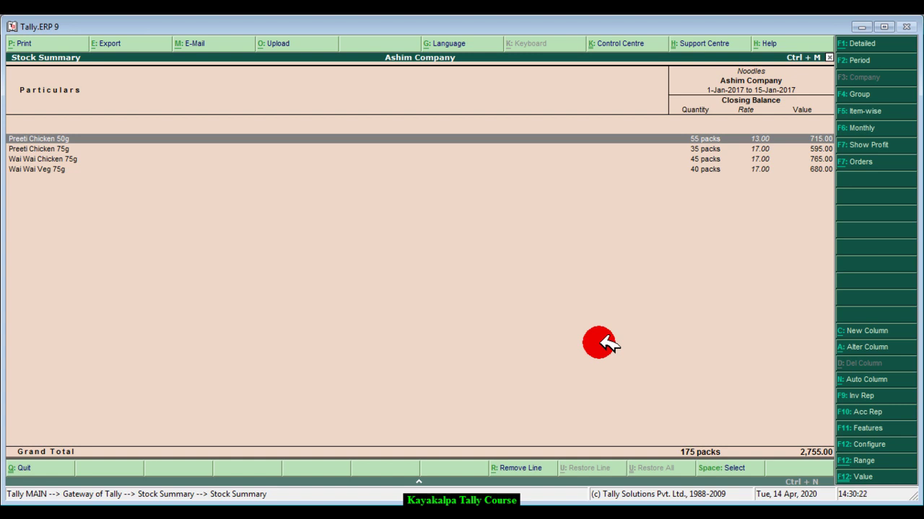
{"action": "key", "text": "Escape"}
{"action": "key", "text": "Escape"}
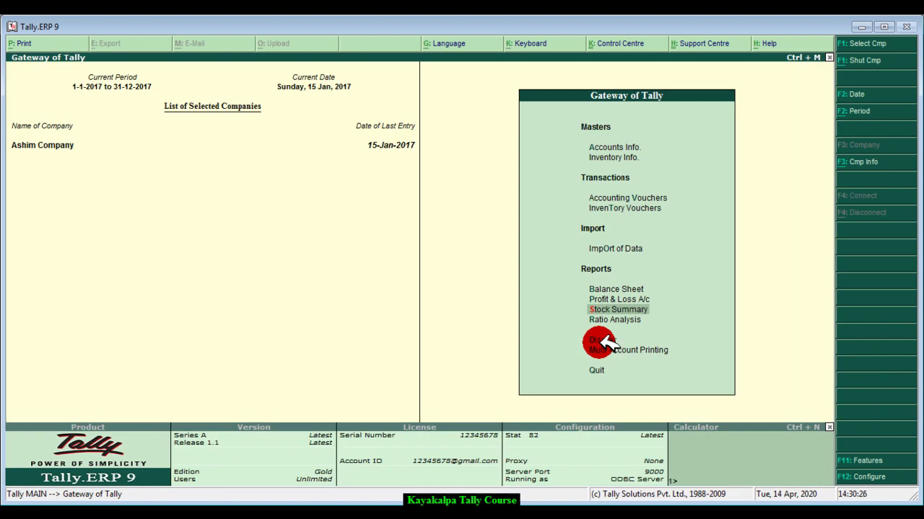
Open the List of Ledgers through Display > Account Books > Ledger
{"action": "key", "text": "Up"}
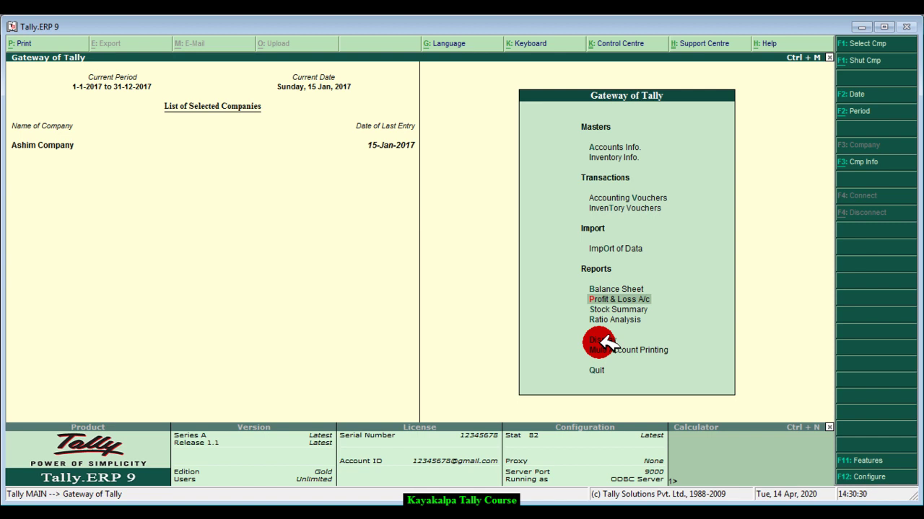
{"action": "key", "text": "Down"}
{"action": "key", "text": "Down"}
{"action": "key", "text": "Down"}
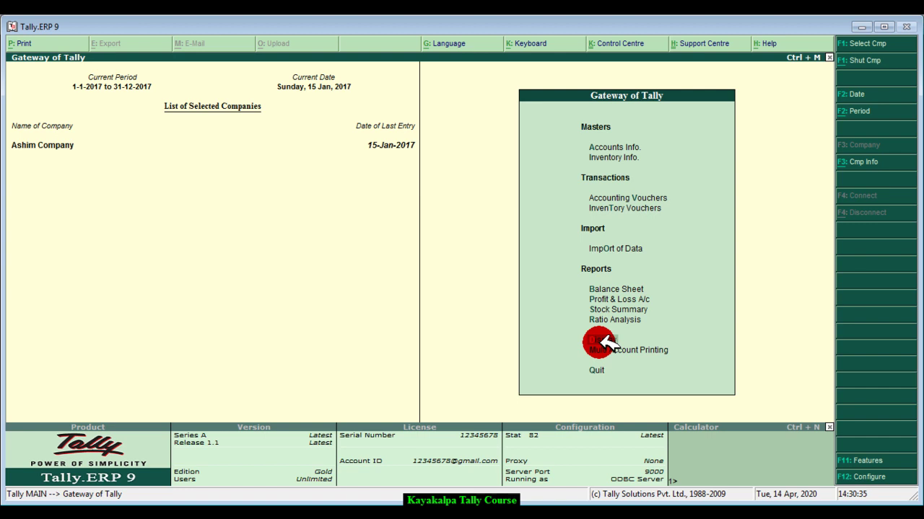
{"action": "key", "text": "Return"}
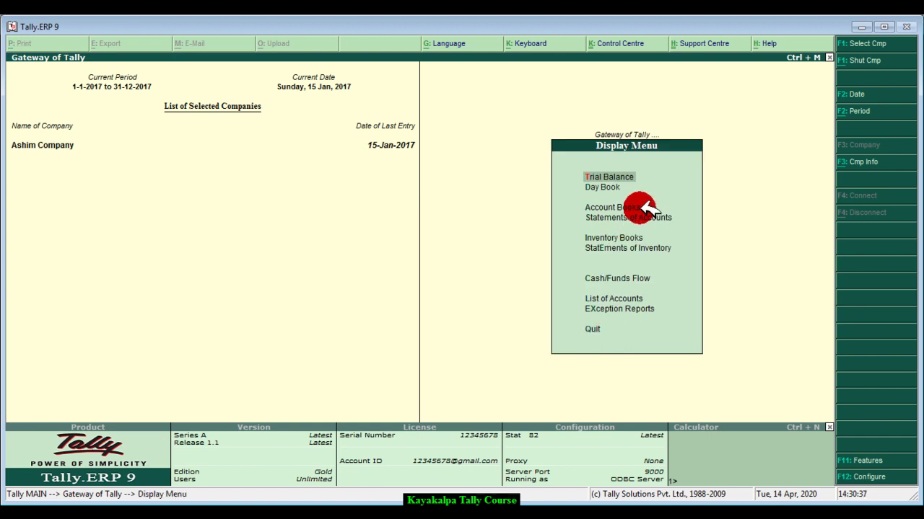
{"action": "key", "text": "Down"}
{"action": "left_click", "coordinate": [612, 207]}
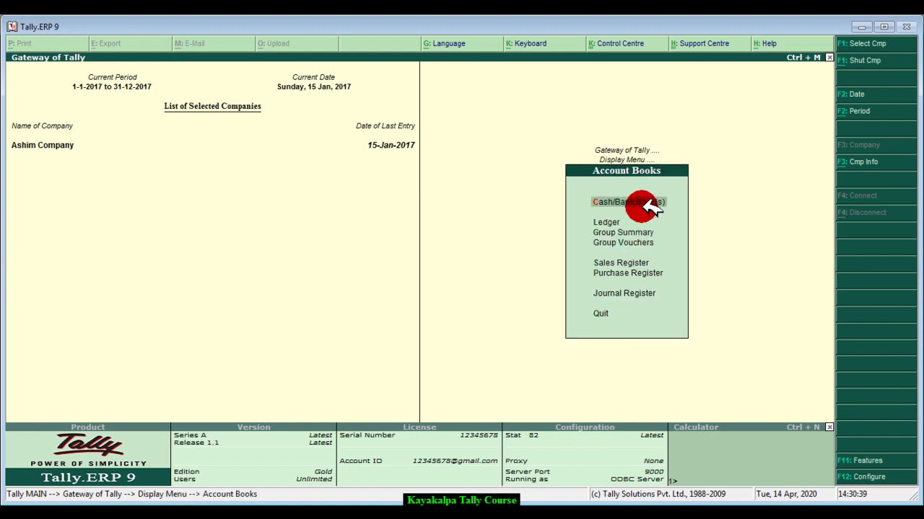
{"action": "left_click", "coordinate": [632, 222]}
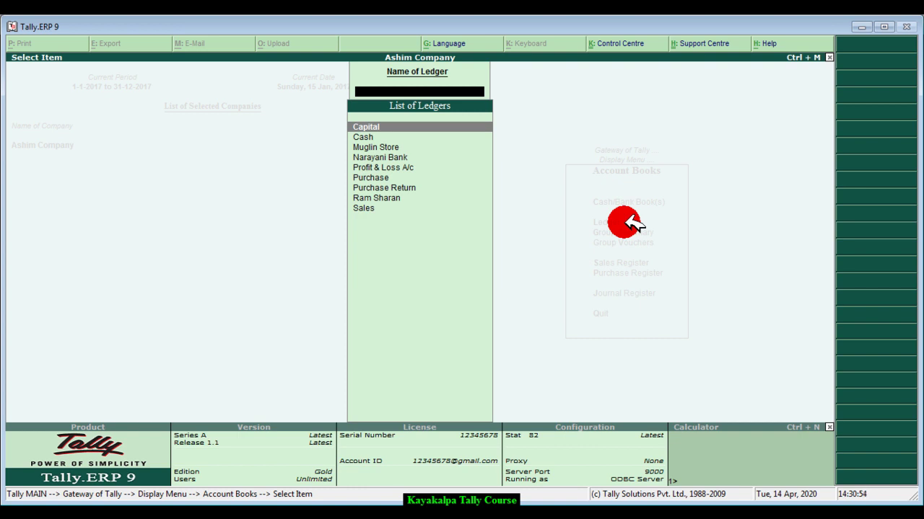
View the Muglin Store ledger vouchers, then the Sales ledger vouchers for 1–15 Jan 2017
{"action": "key", "text": "Down"}
{"action": "key", "text": "Down"}
{"action": "key", "text": "Return"}
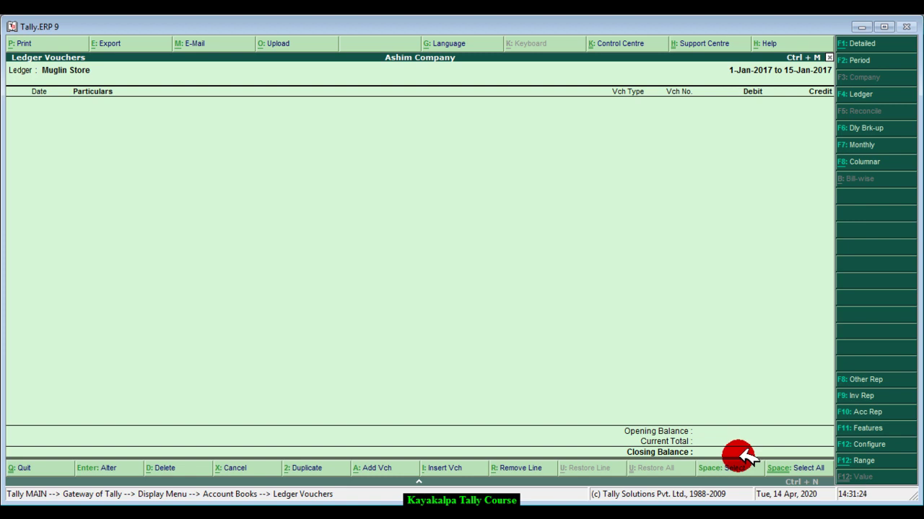
{"action": "key", "text": "Escape"}
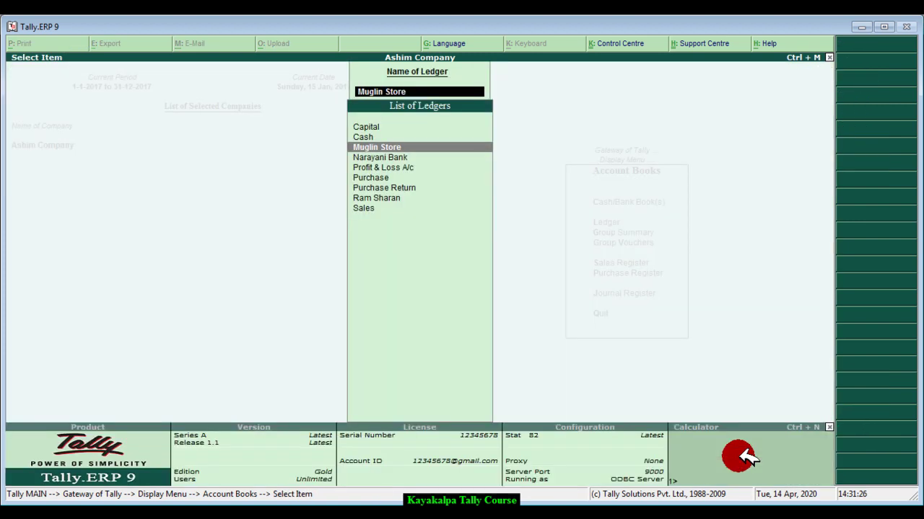
{"action": "key", "text": "Down"}
{"action": "key", "text": "Down"}
{"action": "key", "text": "Down"}
{"action": "key", "text": "Down"}
{"action": "key", "text": "Down"}
{"action": "key", "text": "Down"}
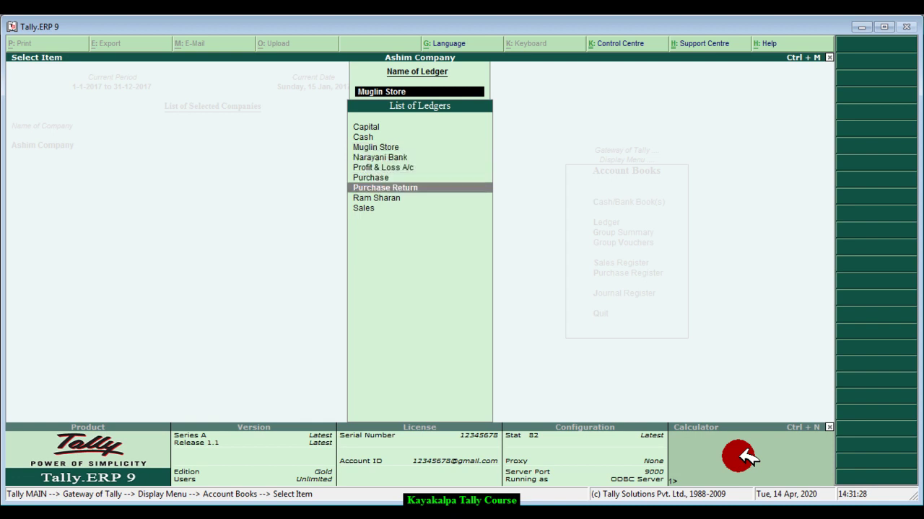
{"action": "key", "text": "Return"}
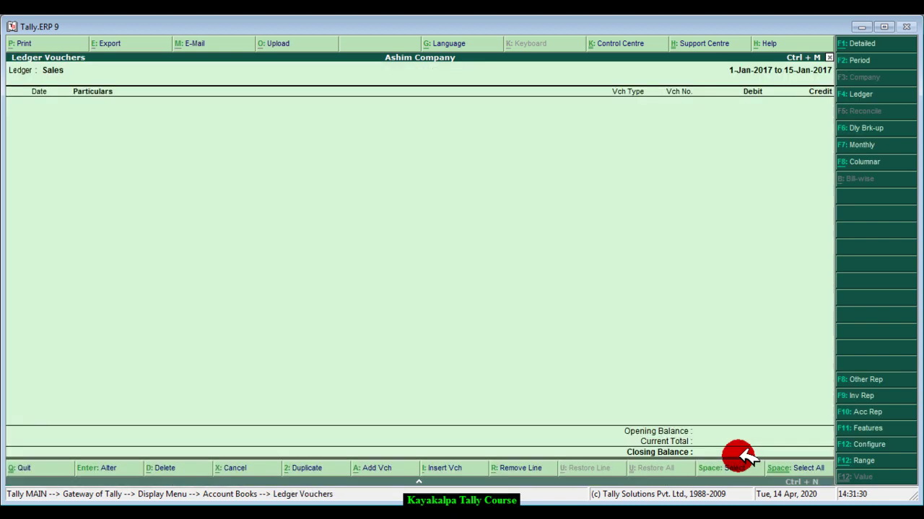